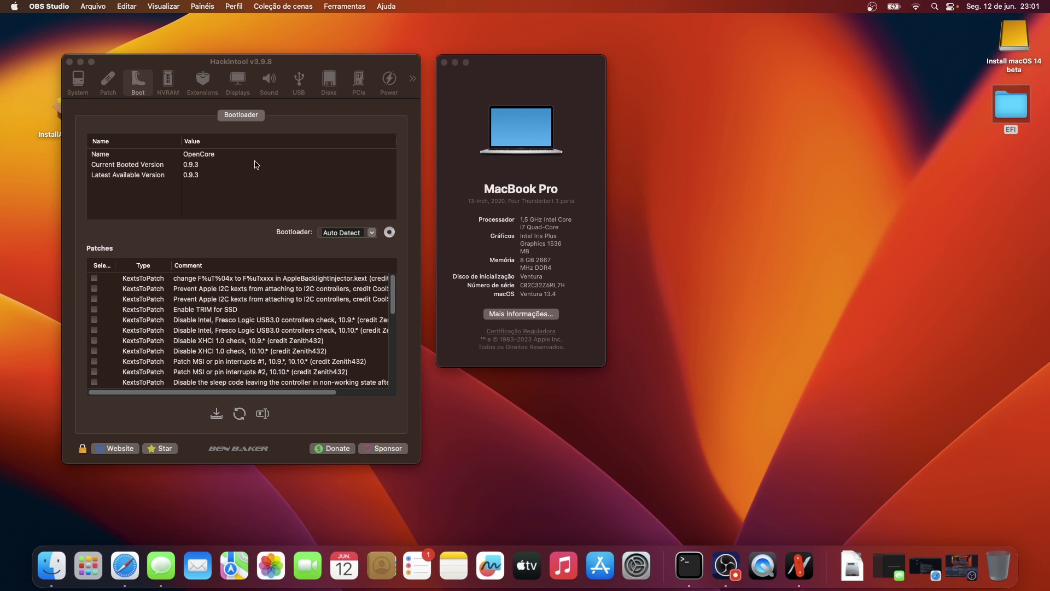
Show the Mac's system information in Hackintool.
{"action": "left_click", "coordinate": [109, 83]}
{"action": "left_click", "coordinate": [78, 83]}
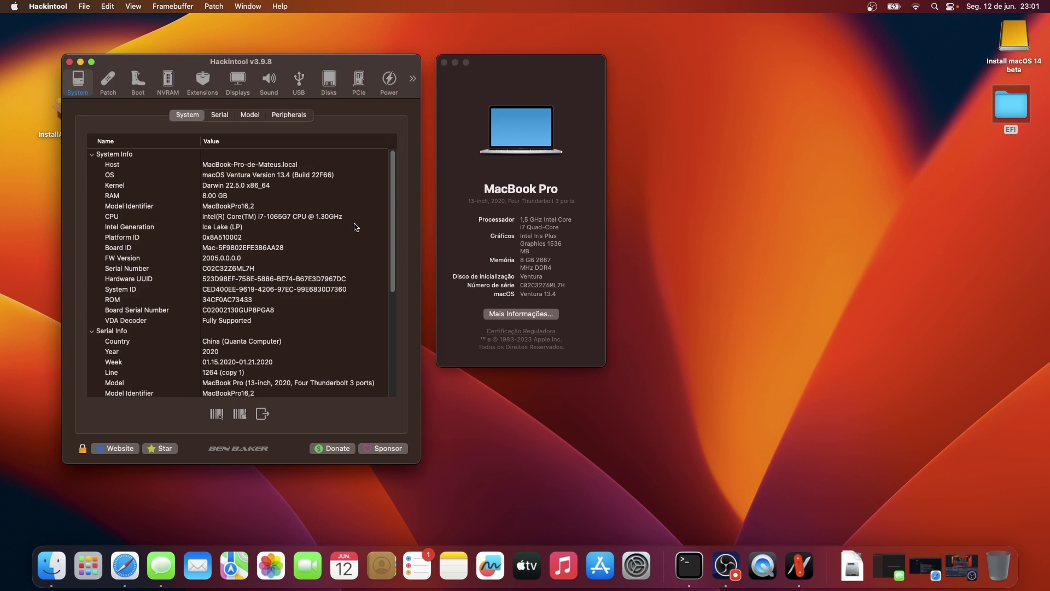
Switch to Safari and check the CryptexFixup 1.0.2 and AppleALC 1.8.3 release notes for macOS 14 support.
{"action": "left_click", "coordinate": [126, 567]}
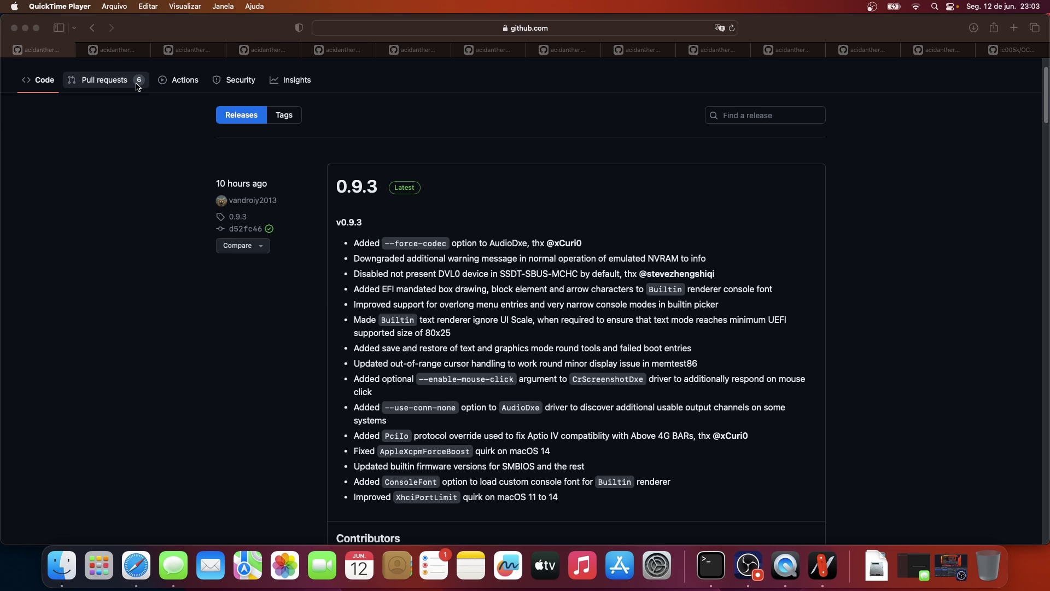
{"action": "left_click", "coordinate": [114, 50]}
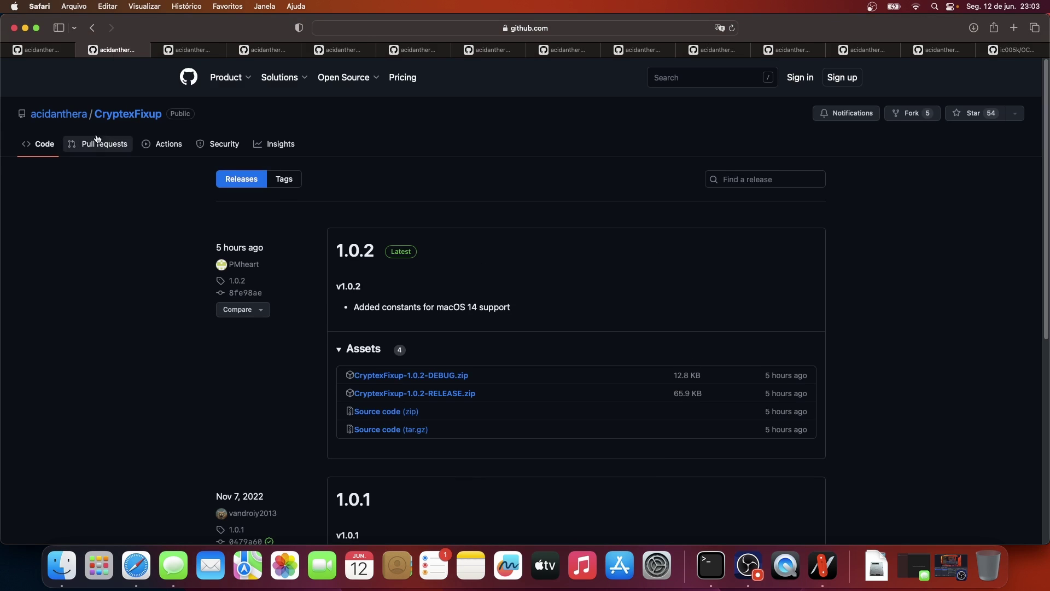
{"action": "left_click_drag", "start_coordinate": [529, 312], "coordinate": [342, 311]}
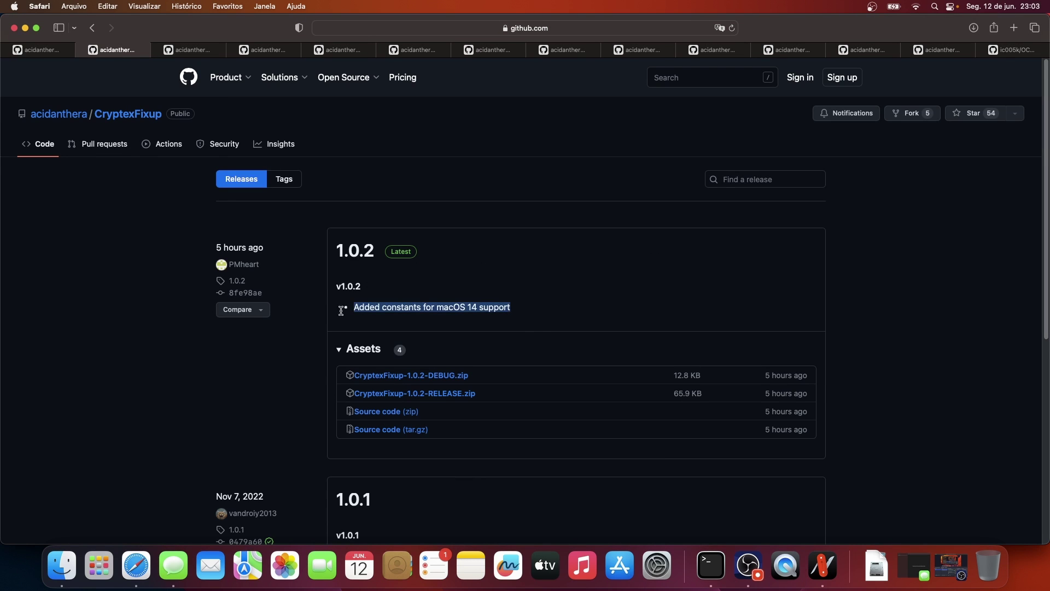
{"action": "left_click", "coordinate": [189, 50]}
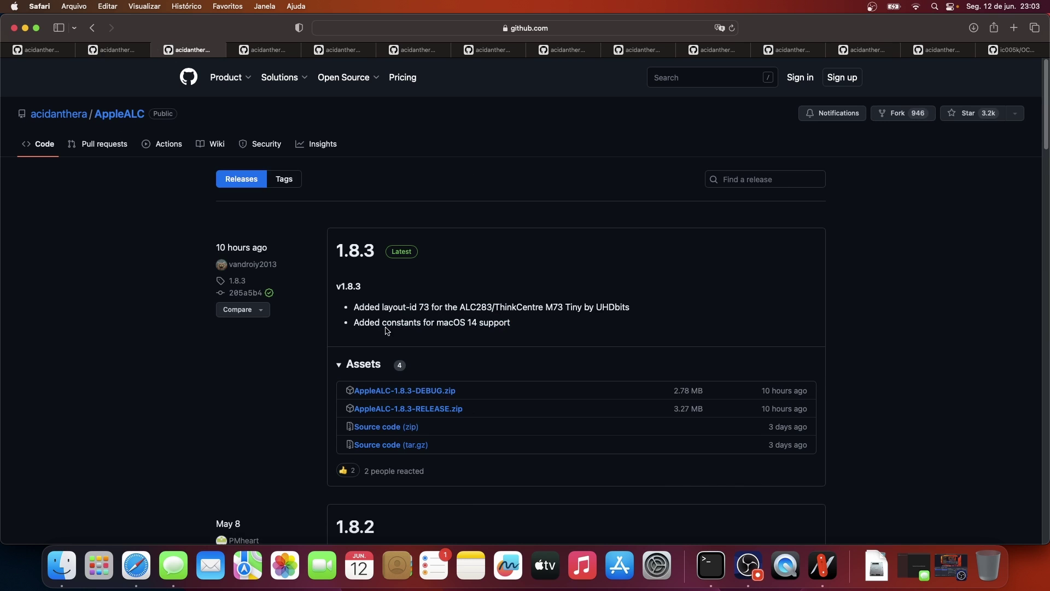
{"action": "left_click_drag", "start_coordinate": [365, 323], "coordinate": [492, 327]}
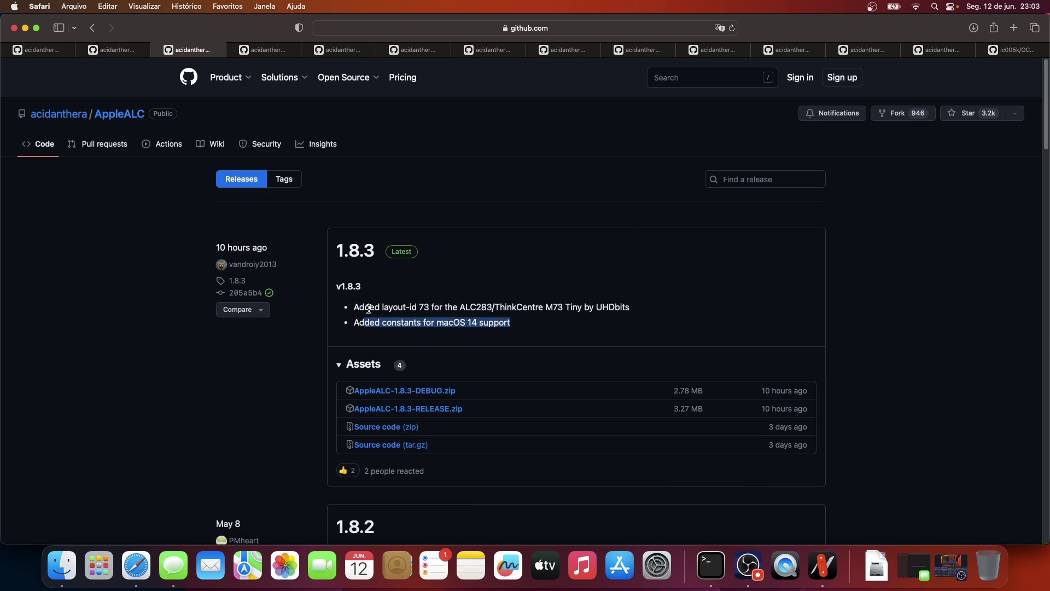
{"action": "left_click_drag", "start_coordinate": [369, 309], "coordinate": [630, 308]}
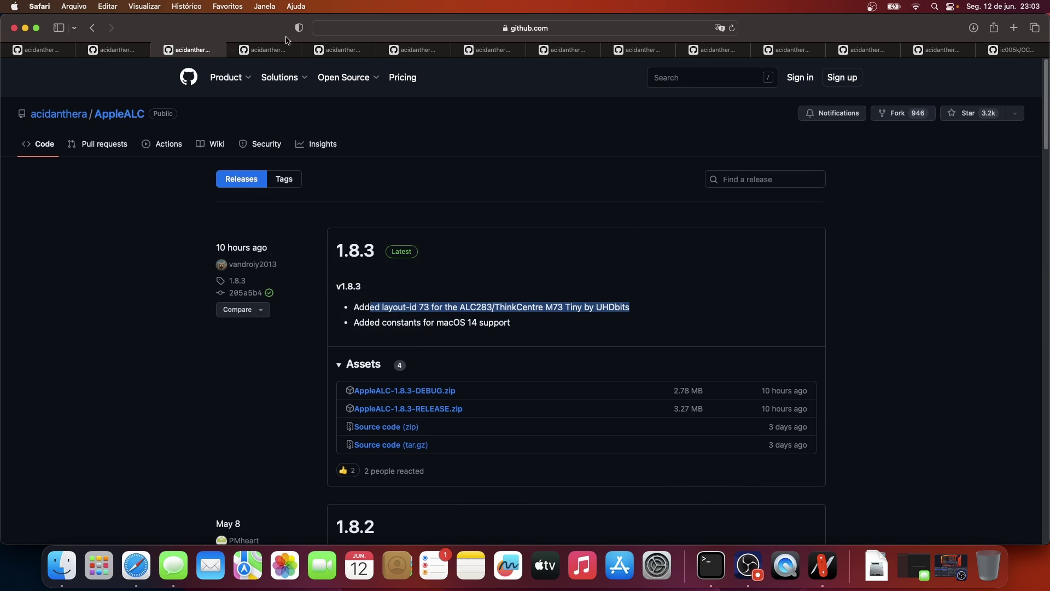
Check the VirtualSMC 1.3.2 release notes for macOS 14 support, highlighting the relevant line.
{"action": "left_click", "coordinate": [265, 49]}
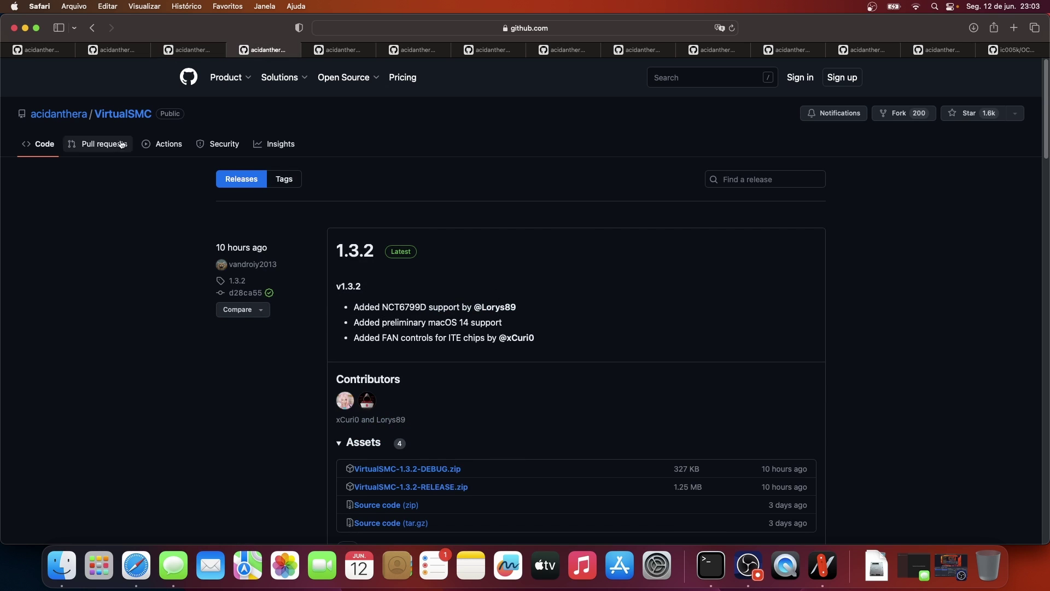
{"action": "left_click_drag", "start_coordinate": [371, 304], "coordinate": [474, 314]}
{"action": "left_click", "coordinate": [465, 322]}
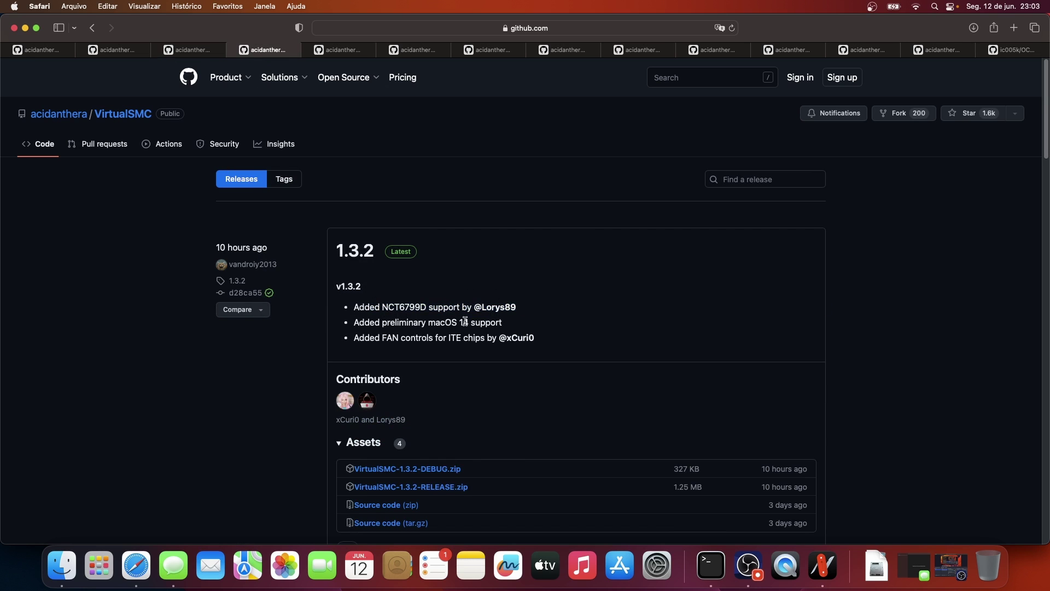
{"action": "left_click_drag", "start_coordinate": [400, 324], "coordinate": [491, 330]}
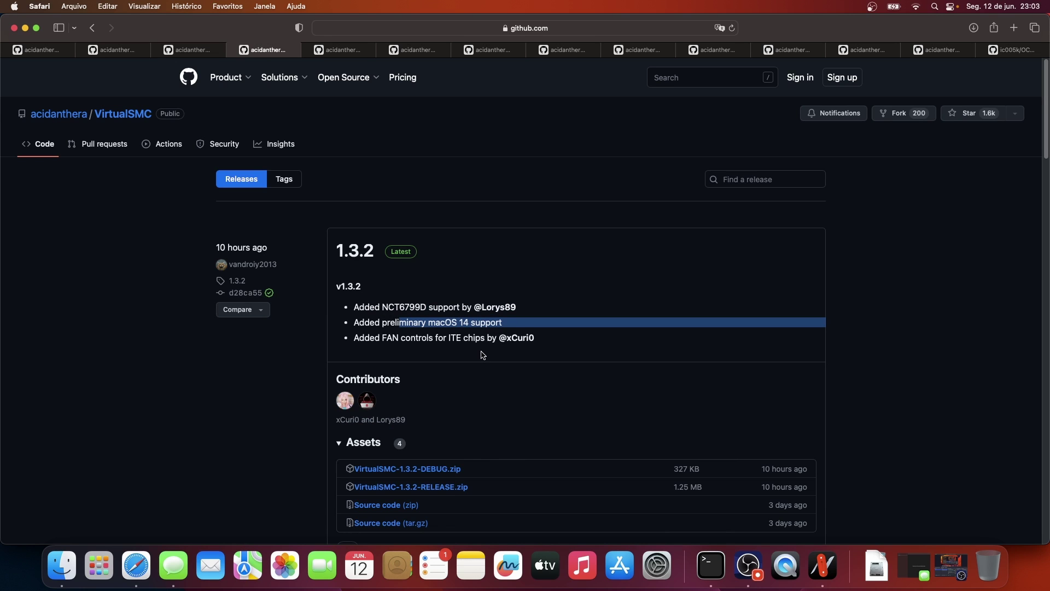
Review the WhateverGreen 1.6.5 release notes, highlighting the macOS 14 support line and the new boot argument.
{"action": "mouse_move", "coordinate": [348, 80]}
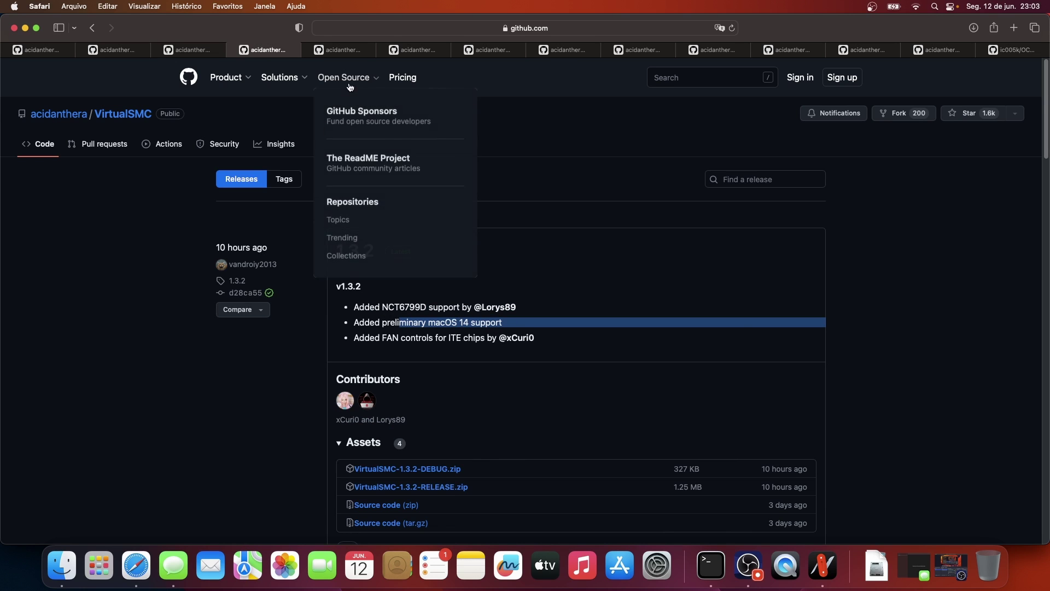
{"action": "left_click", "coordinate": [340, 49]}
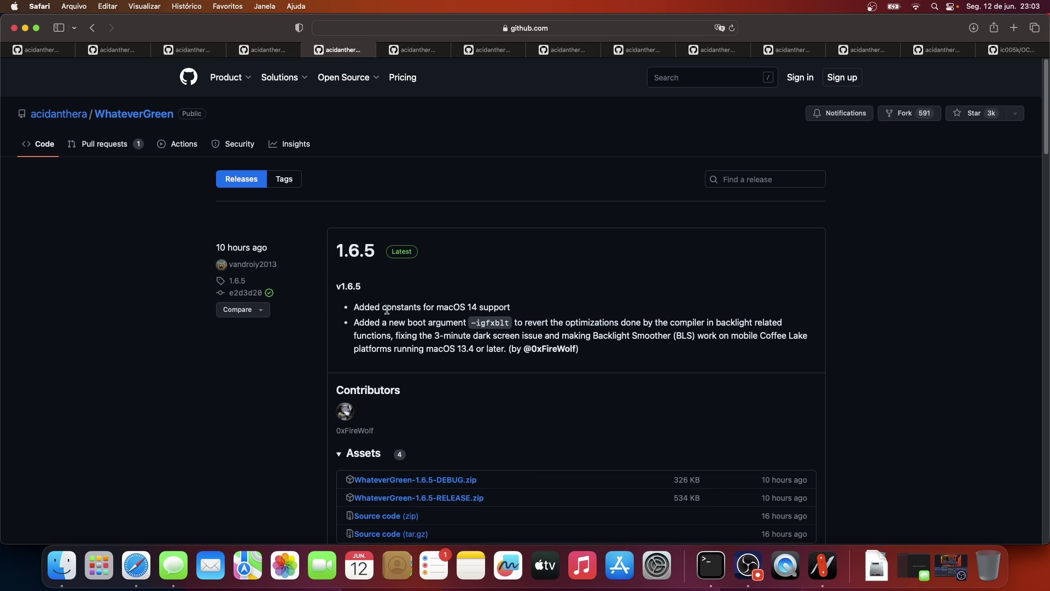
{"action": "left_click_drag", "start_coordinate": [386, 309], "coordinate": [501, 320]}
{"action": "left_click", "coordinate": [465, 333]}
{"action": "left_click_drag", "start_coordinate": [407, 322], "coordinate": [510, 322]}
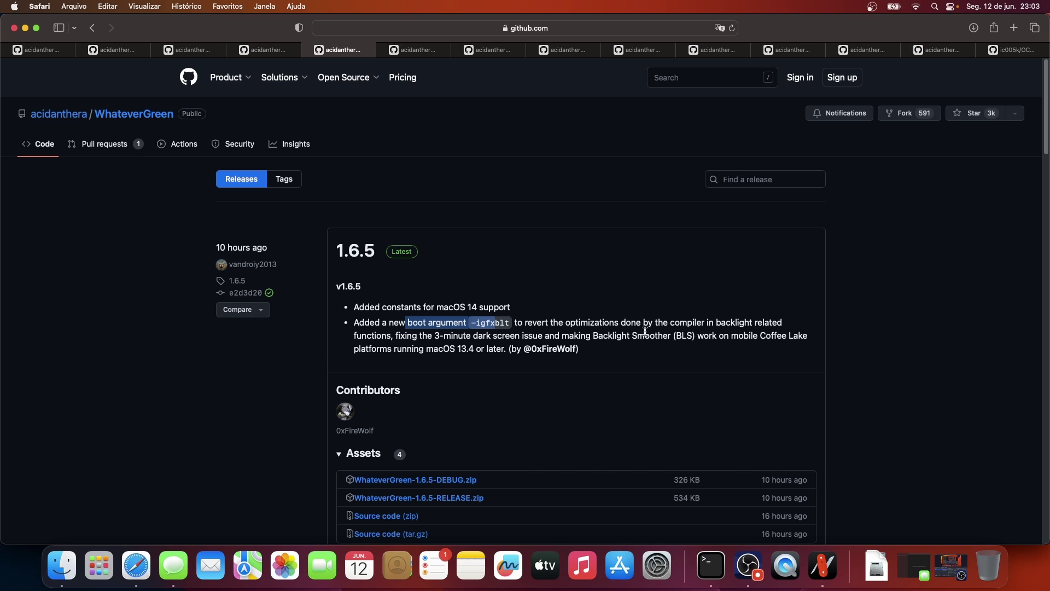
Review the latest release notes of CPUFriend, FeatureUnlock and CpuTscSync for macOS 14 support.
{"action": "left_click", "coordinate": [418, 50]}
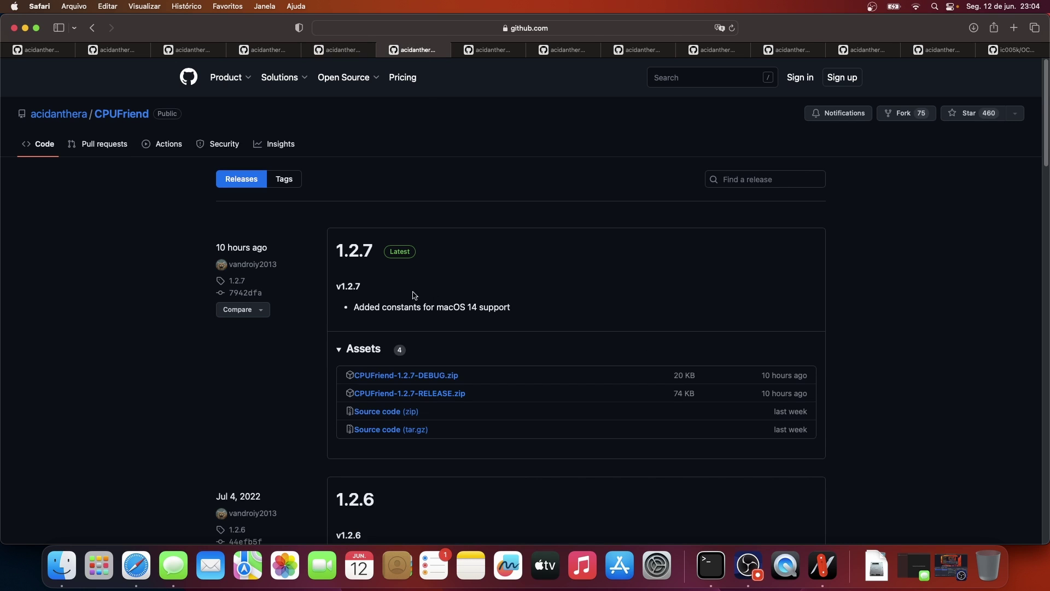
{"action": "triple_click", "coordinate": [502, 308]}
{"action": "left_click", "coordinate": [489, 50]}
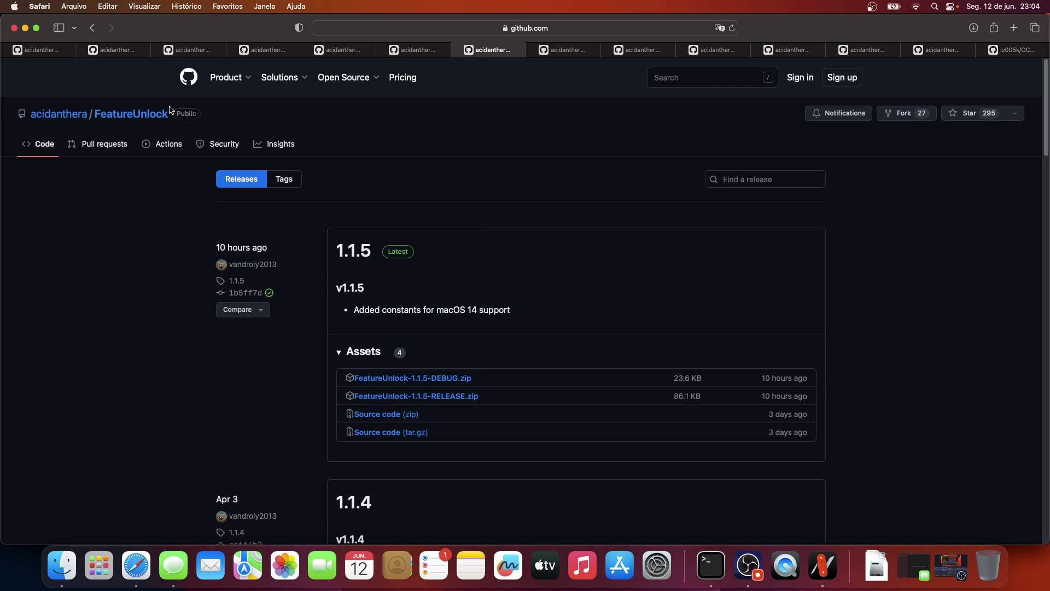
{"action": "left_click_drag", "start_coordinate": [513, 312], "coordinate": [370, 311]}
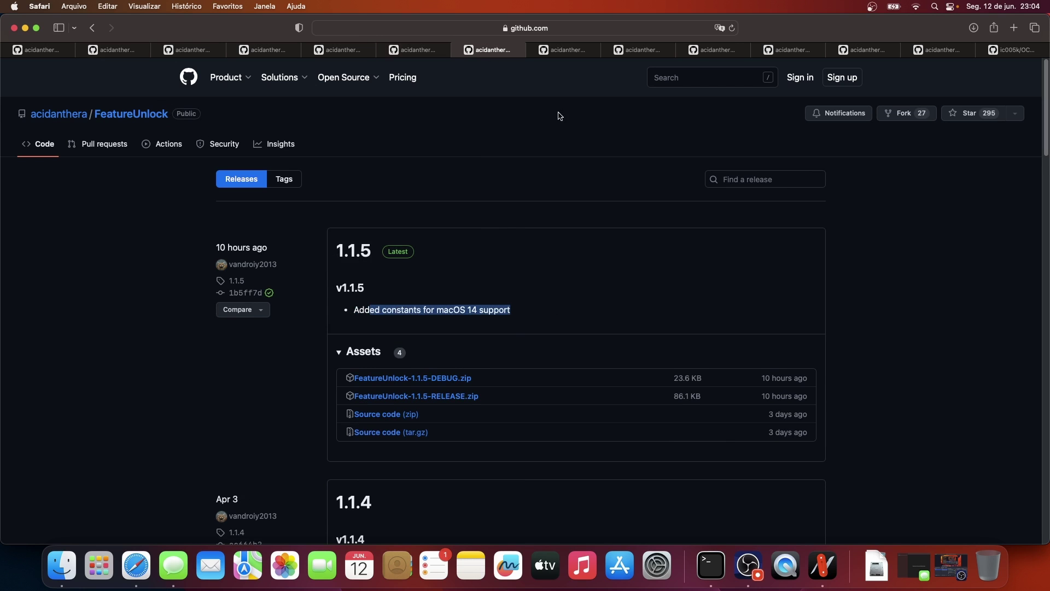
{"action": "left_click", "coordinate": [568, 51]}
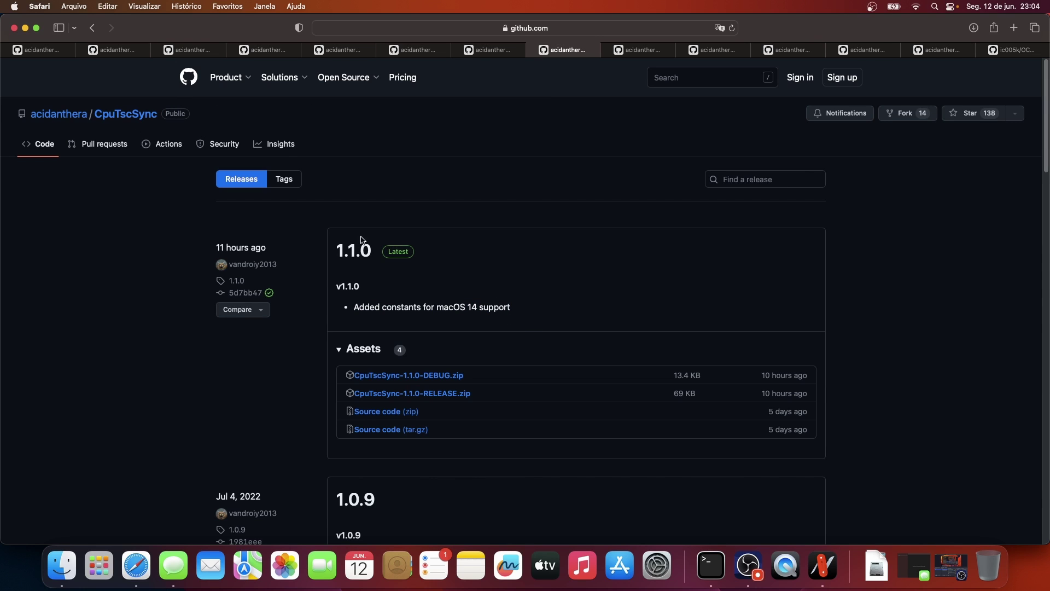
Review the latest release notes of RestrictEvents, HibernationFixup and BrcmPatchRAM for macOS 14 support.
{"action": "left_click", "coordinate": [650, 53]}
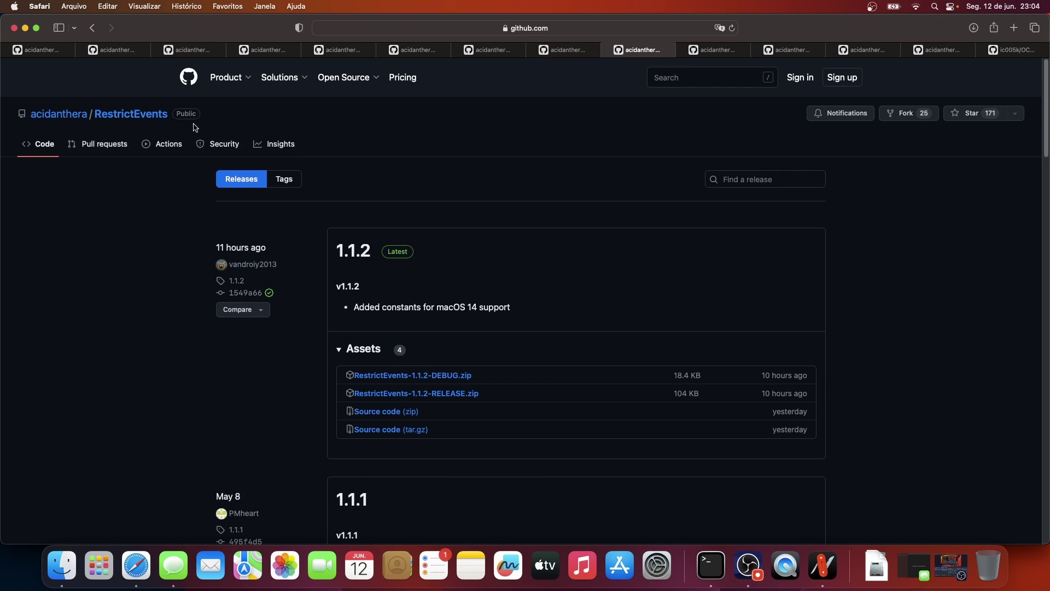
{"action": "left_click_drag", "start_coordinate": [524, 308], "coordinate": [354, 308]}
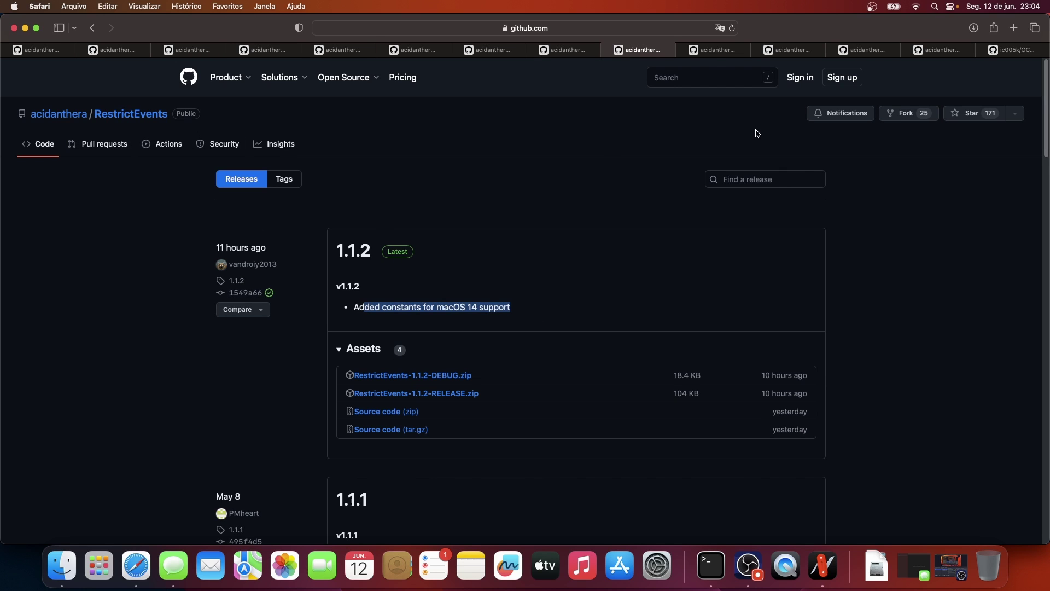
{"action": "left_click", "coordinate": [715, 51]}
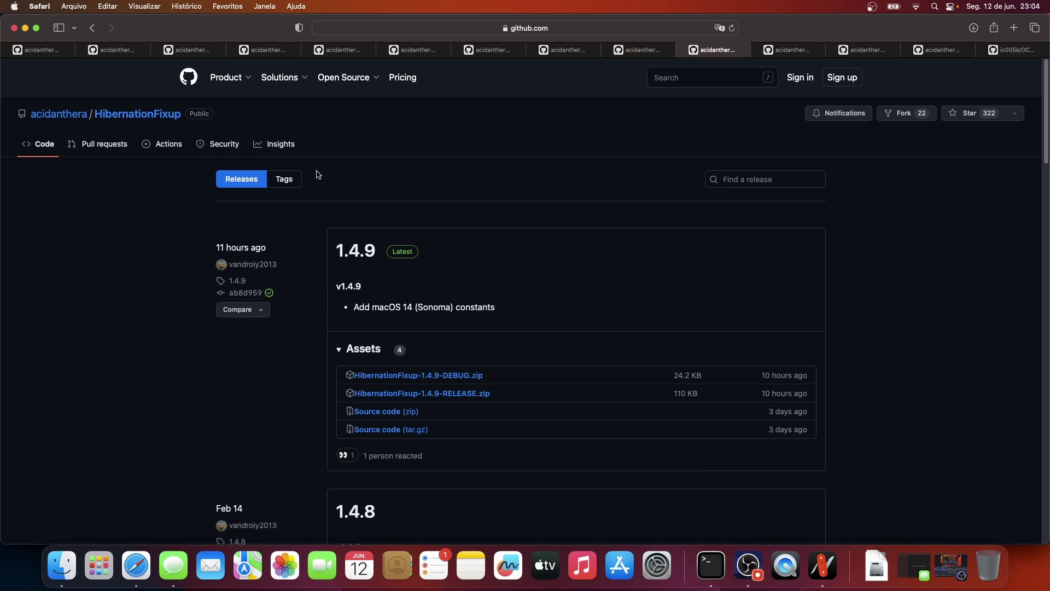
{"action": "left_click_drag", "start_coordinate": [511, 319], "coordinate": [365, 307]}
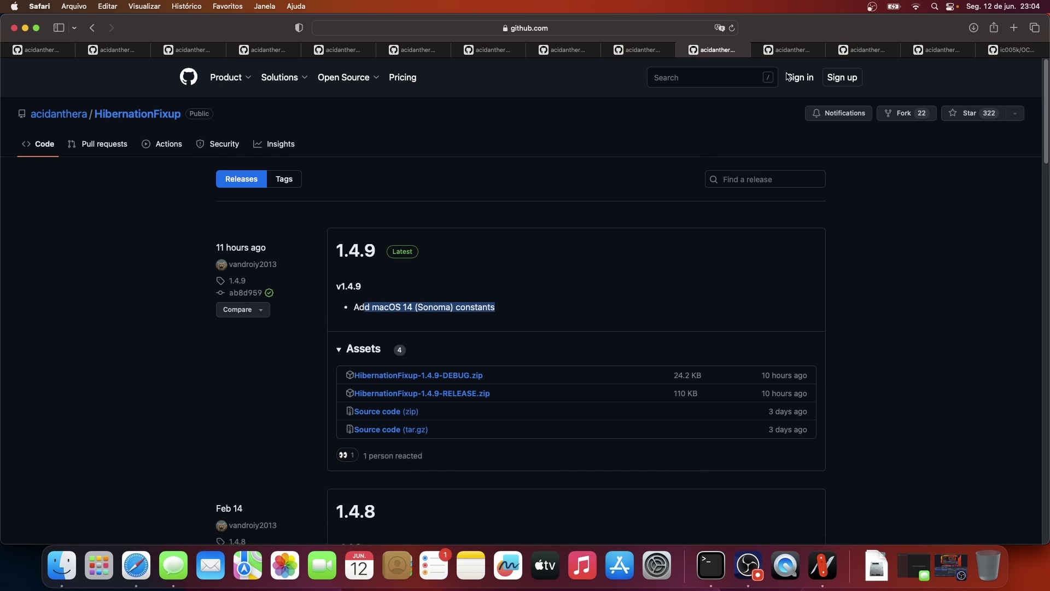
{"action": "left_click", "coordinate": [790, 53]}
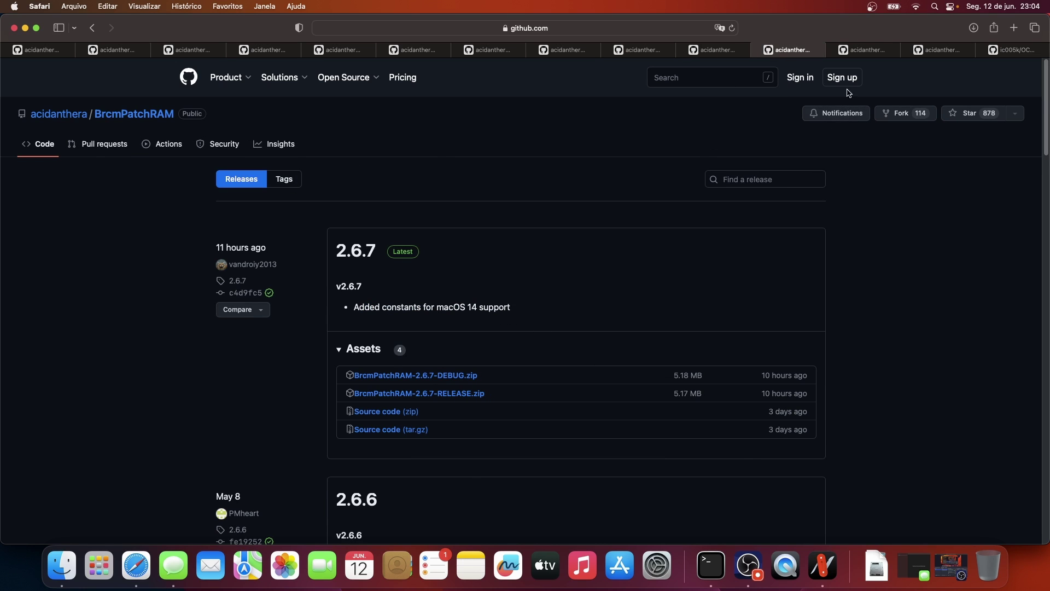
Review the Lilu 1.6.6 and MacHyperVSupport 0.9.4 release notes, highlighting -lilubetaall and the macOS 14 support line.
{"action": "left_click", "coordinate": [863, 51]}
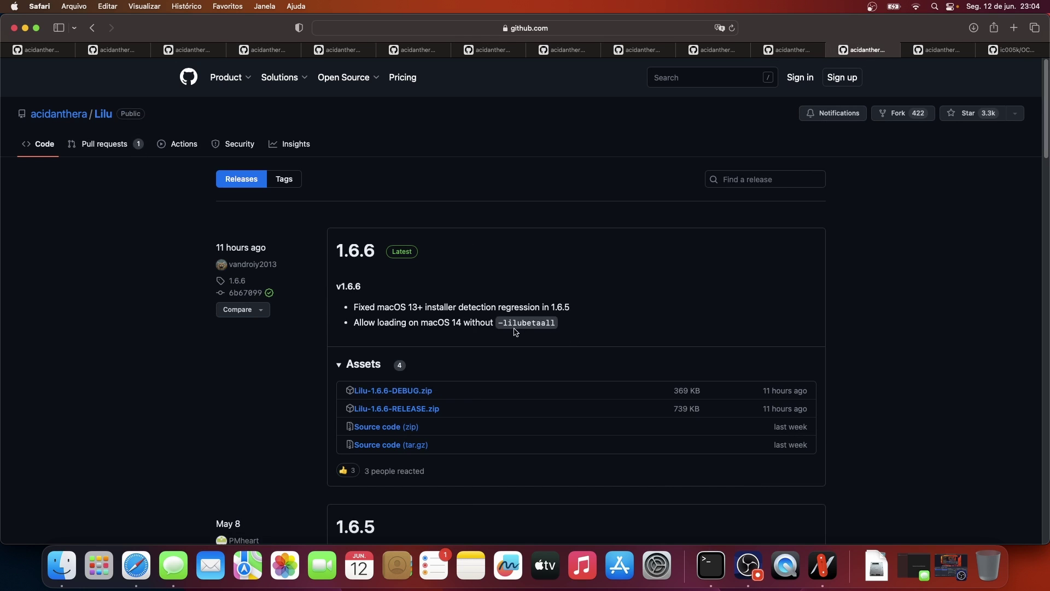
{"action": "left_click_drag", "start_coordinate": [500, 324], "coordinate": [557, 323]}
{"action": "left_click", "coordinate": [948, 53]}
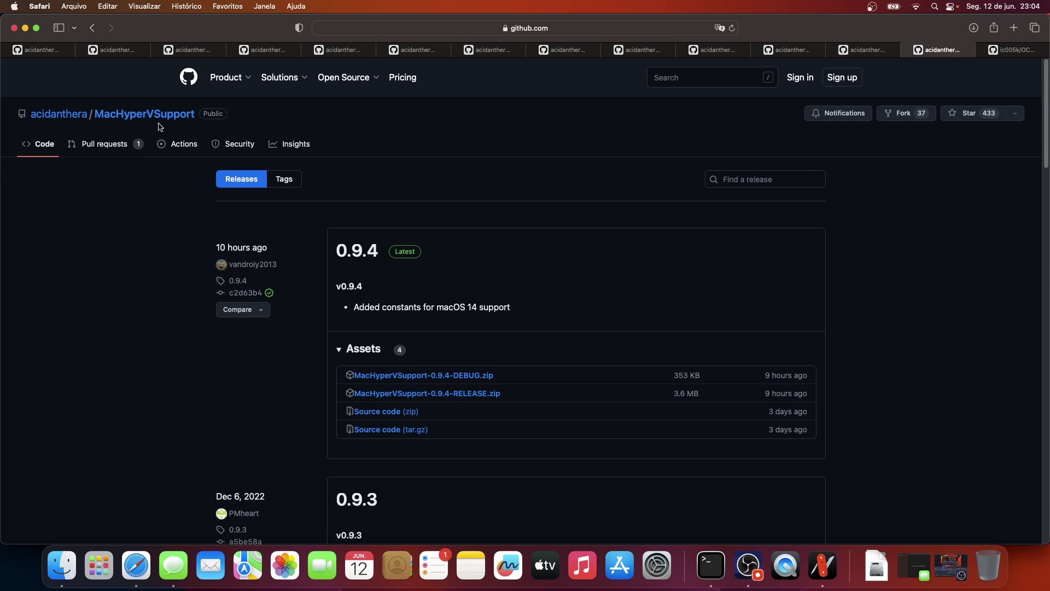
{"action": "left_click_drag", "start_coordinate": [543, 310], "coordinate": [364, 310]}
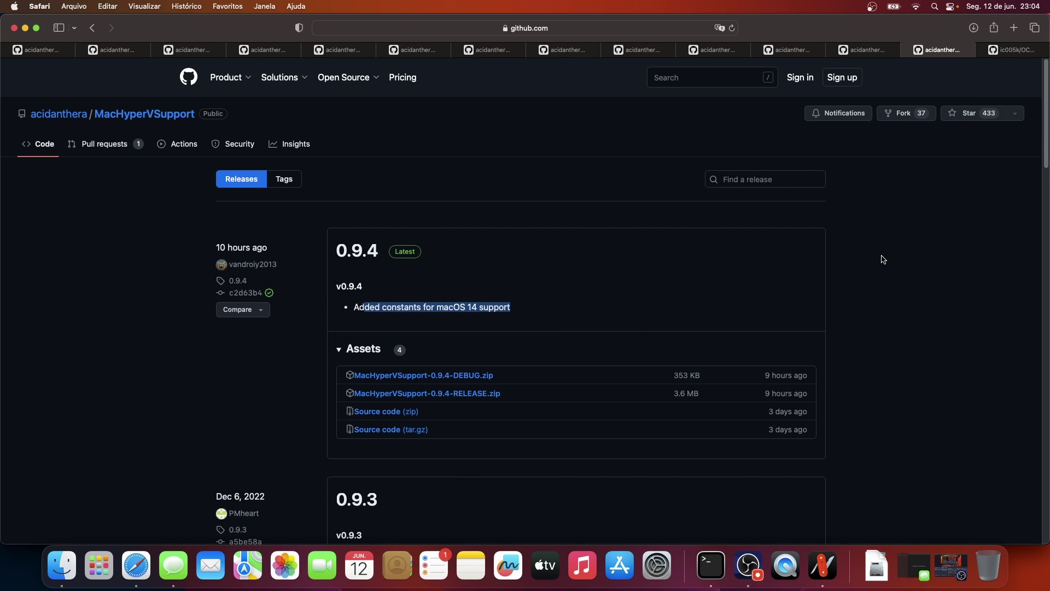
Try to download OCAT_Mac.dmg from the OCAuxiliaryTools 20230022 release, then return to the previous page.
{"action": "left_click", "coordinate": [1003, 50]}
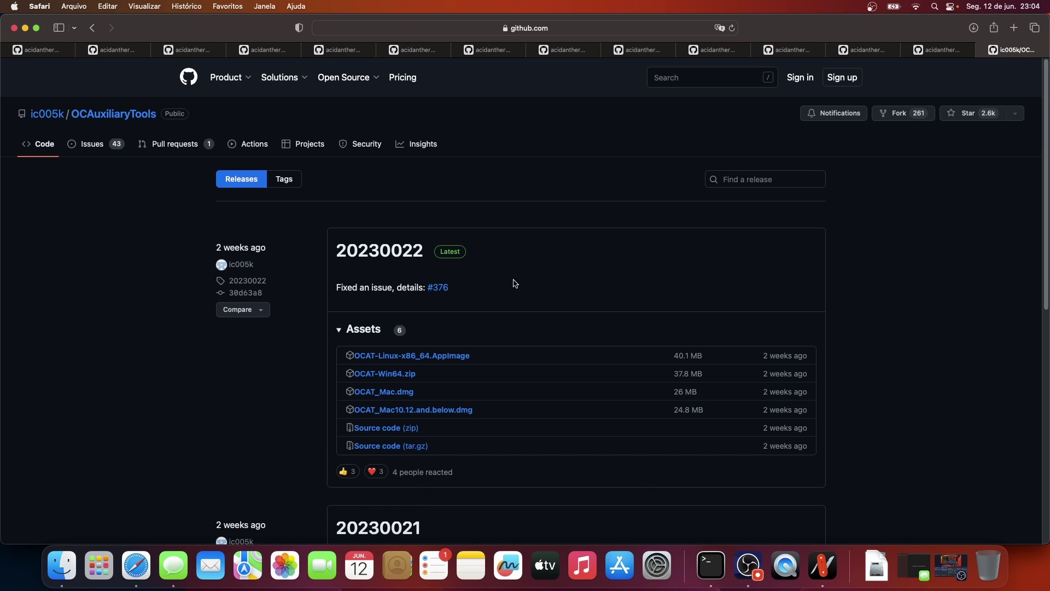
{"action": "left_click", "coordinate": [377, 394]}
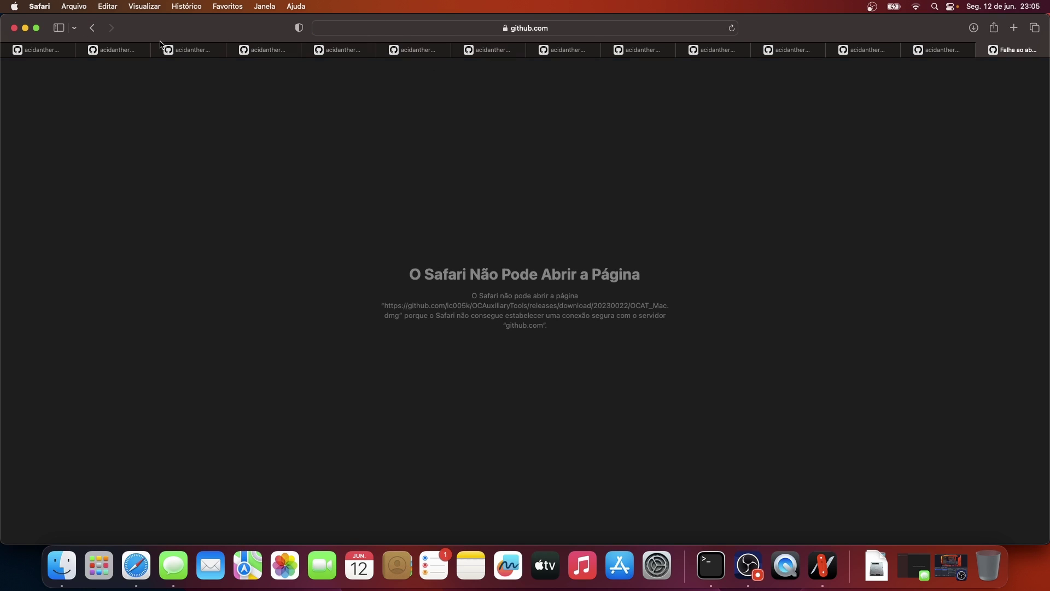
{"action": "left_click", "coordinate": [91, 29]}
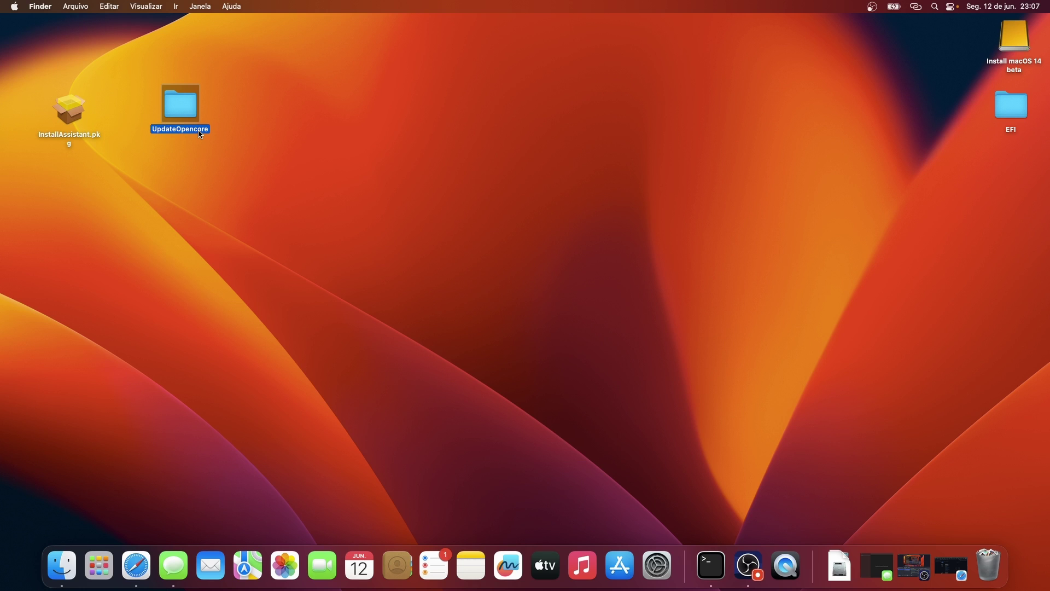
Open the UpdateOpencore folder from the desktop, reposition its window and select the EFI folder inside.
{"action": "double_click", "coordinate": [188, 106]}
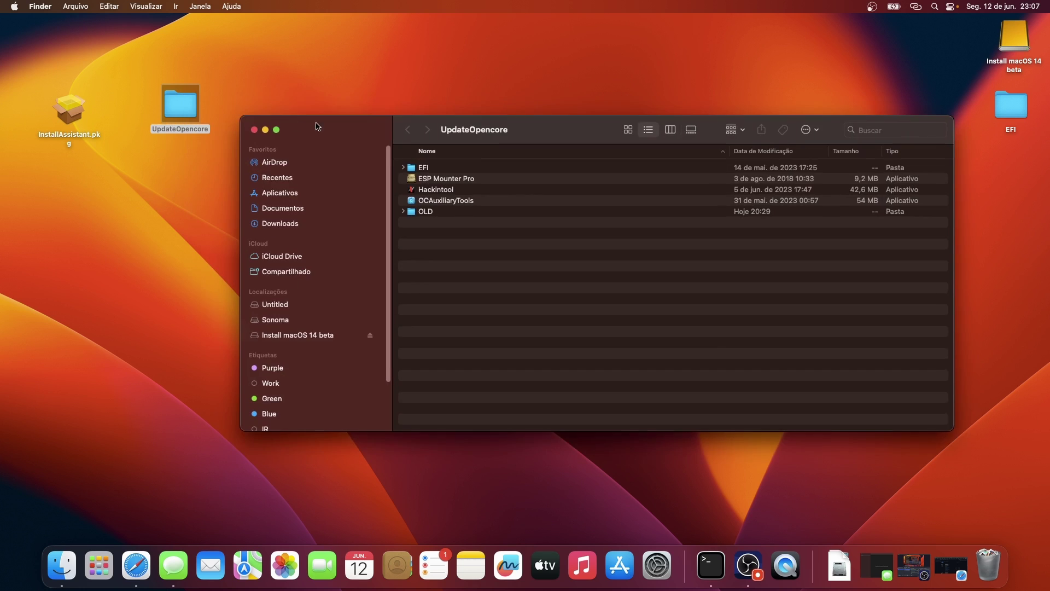
{"action": "left_click_drag", "start_coordinate": [593, 109], "coordinate": [476, 97]}
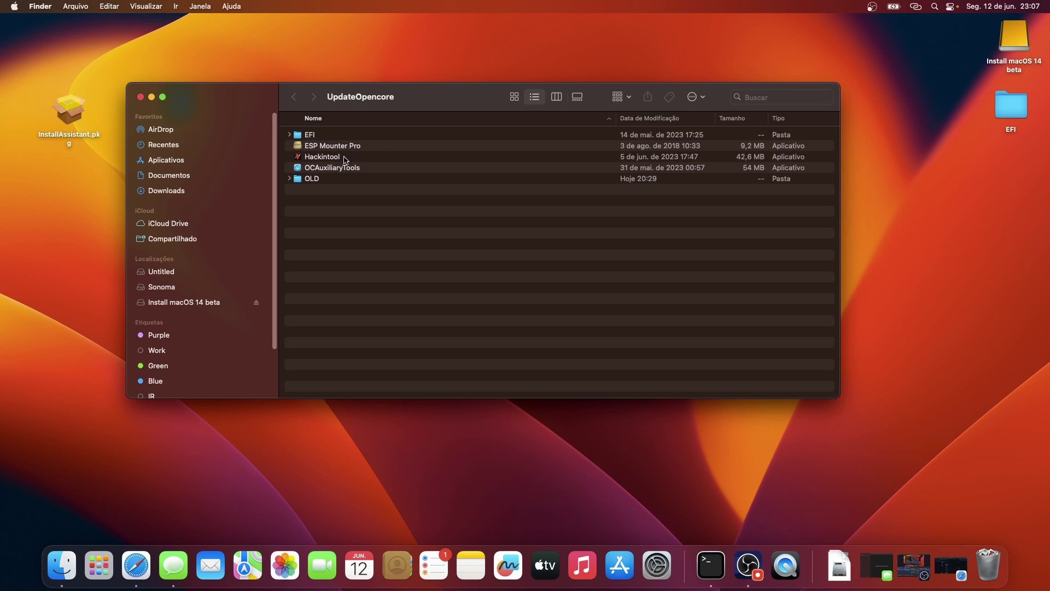
{"action": "left_click", "coordinate": [314, 138]}
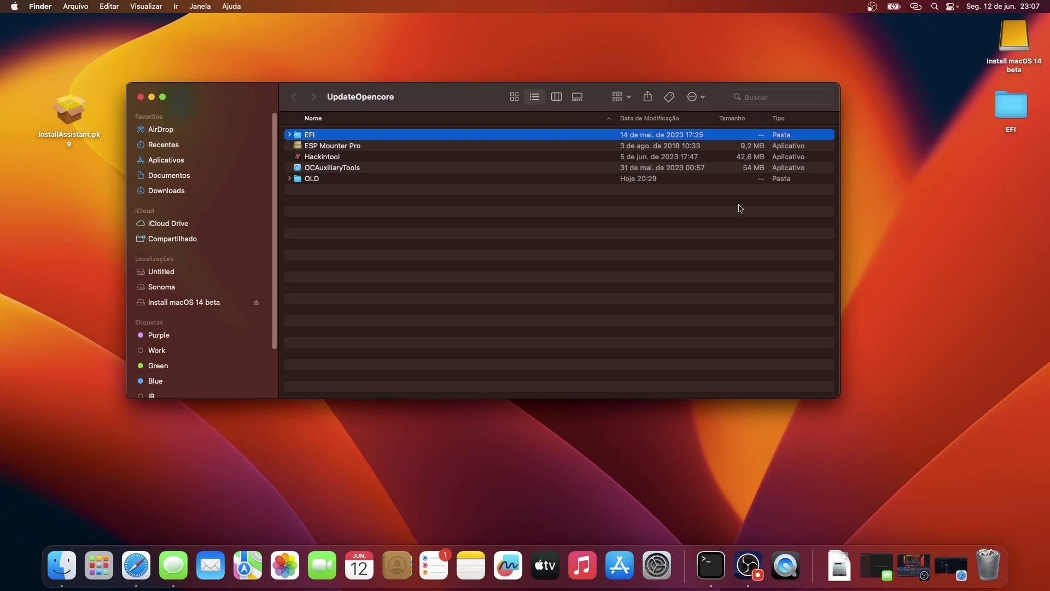
Launch ESP Mounter Pro, mount the EFI partition disk1s1 and move its window beside the UpdateOpencore folder.
{"action": "left_click", "coordinate": [341, 147]}
{"action": "double_click", "coordinate": [341, 148]}
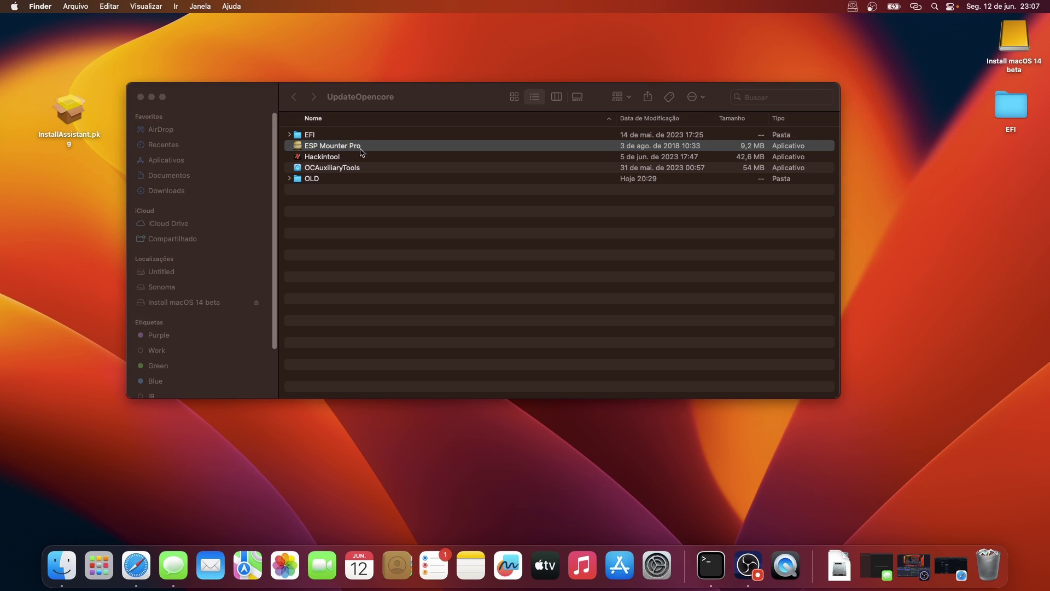
{"action": "left_click", "coordinate": [853, 7]}
{"action": "left_click", "coordinate": [673, 60]}
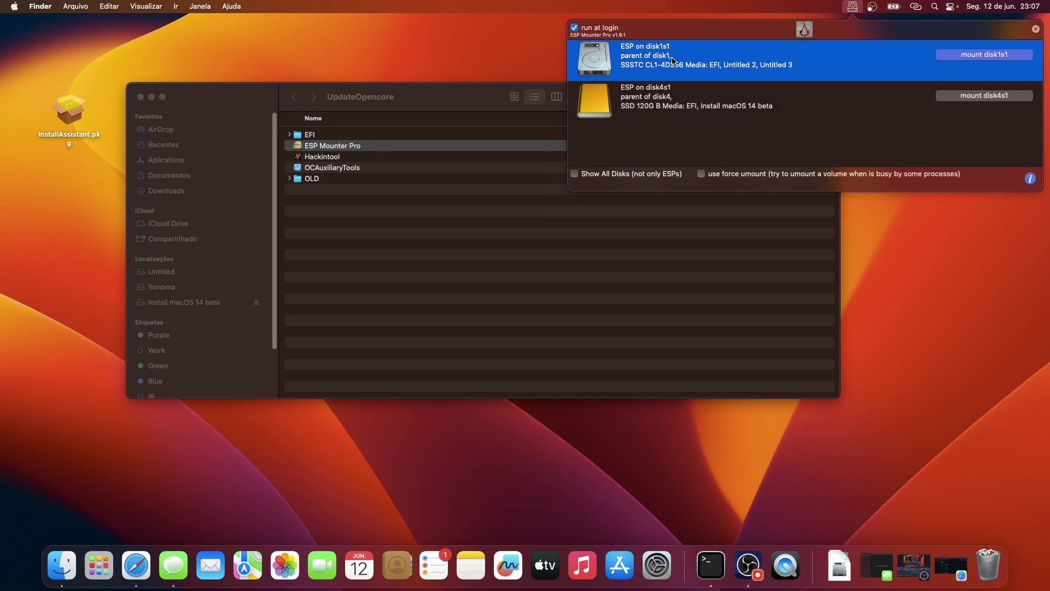
{"action": "left_click", "coordinate": [1019, 57]}
{"action": "left_click", "coordinate": [994, 68]}
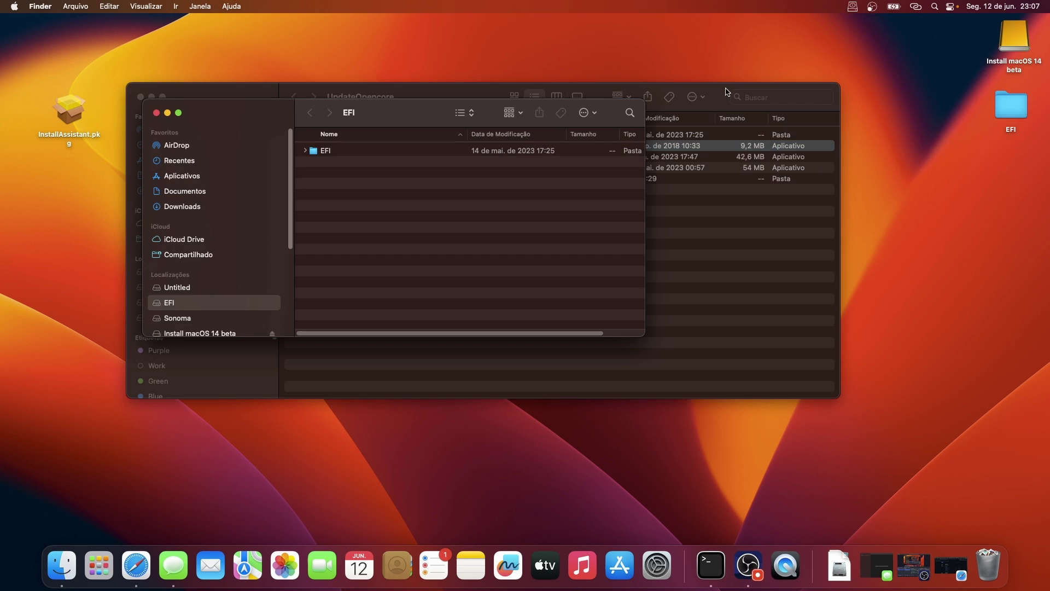
{"action": "left_click_drag", "start_coordinate": [499, 114], "coordinate": [966, 103]}
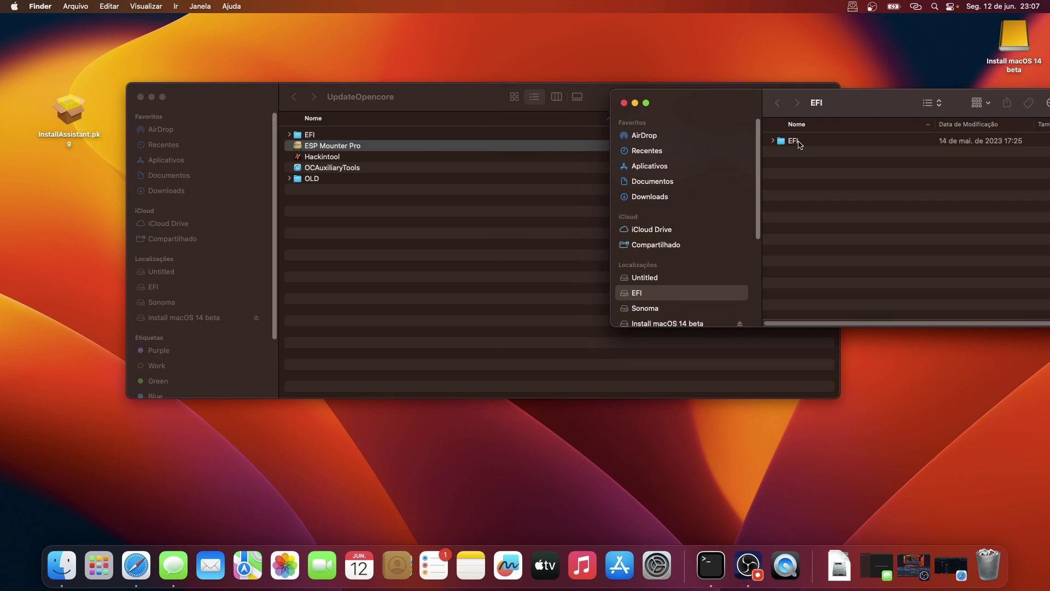
Copy the EFI folder from the mounted partition to the desktop, then unmount disk1s1 and quit ESP Mounter Pro.
{"action": "left_click_drag", "start_coordinate": [796, 141], "coordinate": [932, 179]}
{"action": "left_click", "coordinate": [624, 103]}
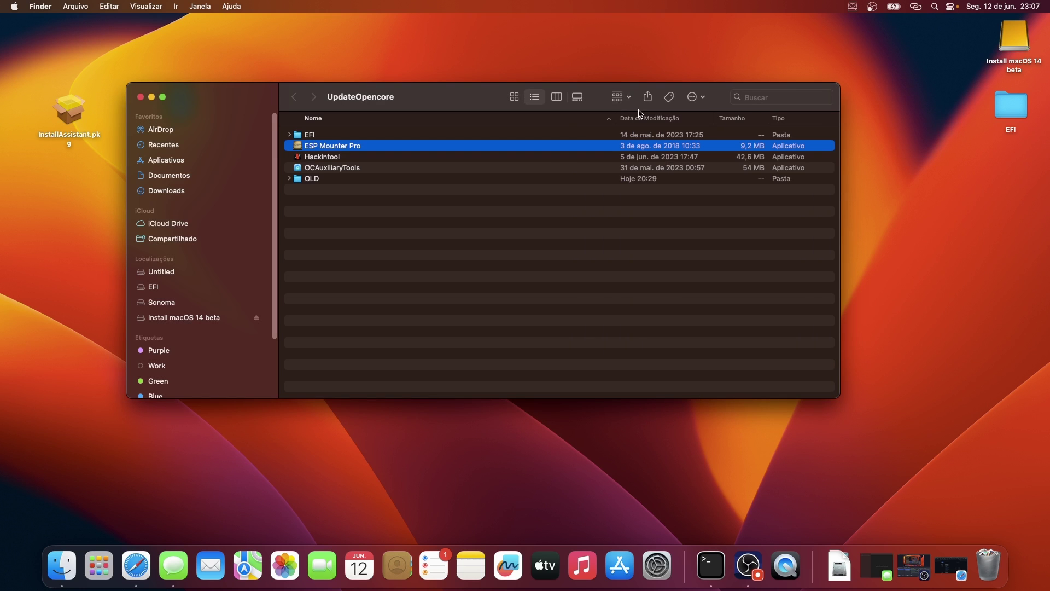
{"action": "left_click", "coordinate": [853, 7]}
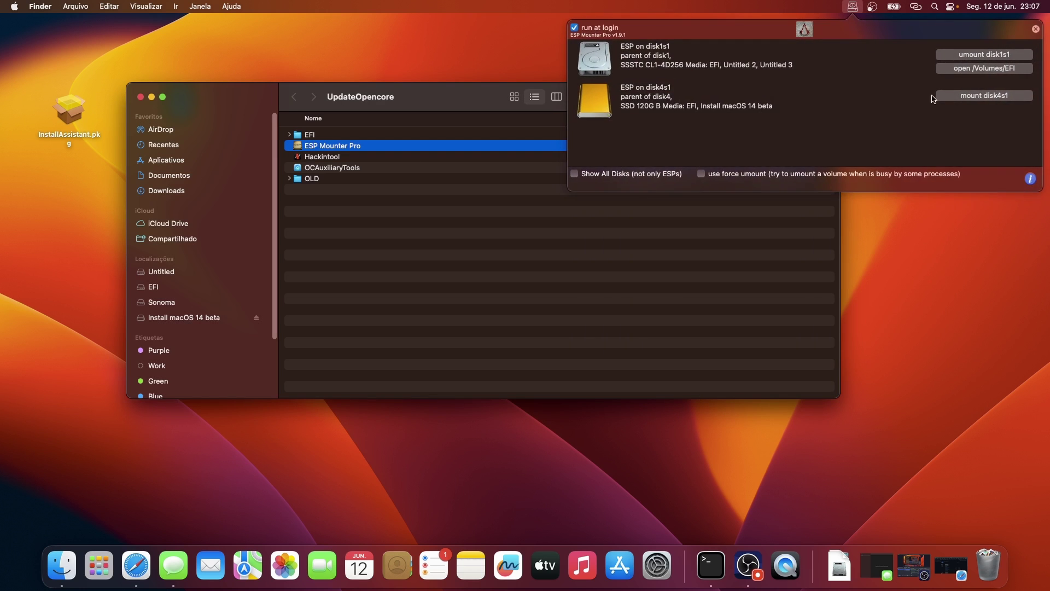
{"action": "left_click", "coordinate": [987, 56]}
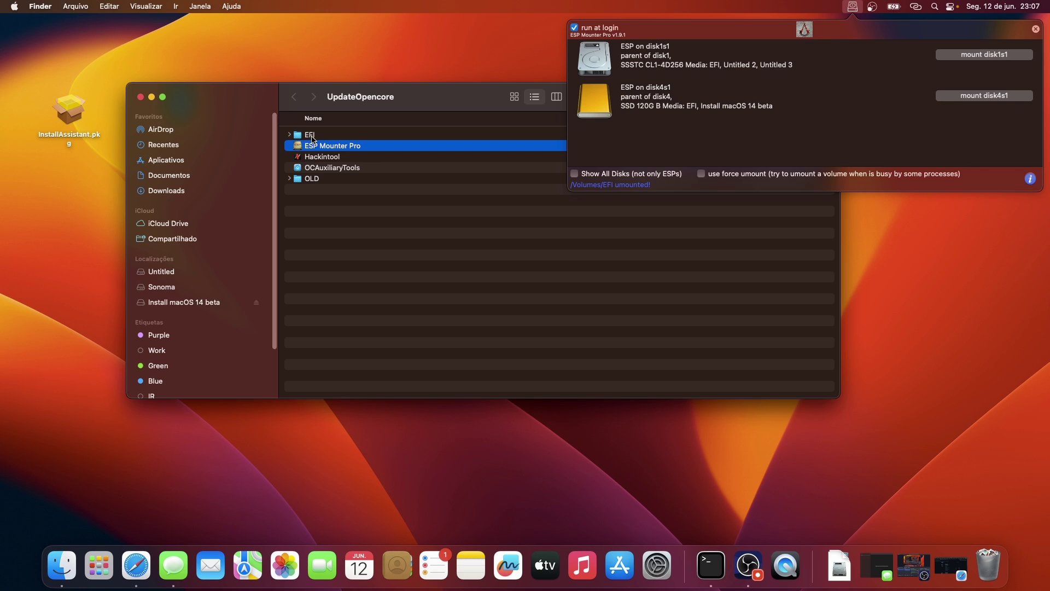
{"action": "left_click", "coordinate": [313, 138]}
{"action": "left_click", "coordinate": [853, 7]}
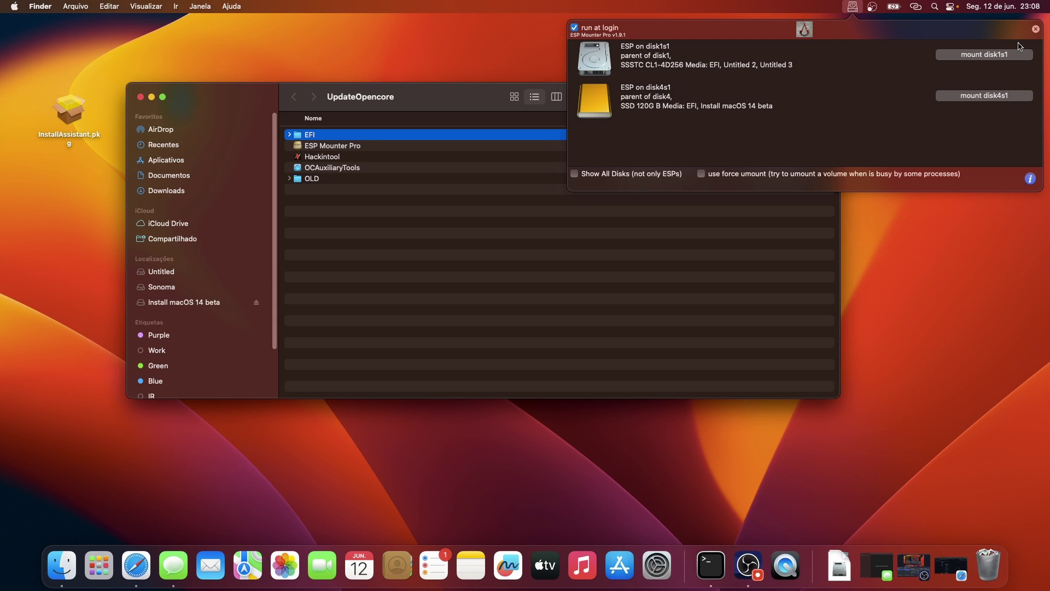
{"action": "left_click", "coordinate": [1035, 30]}
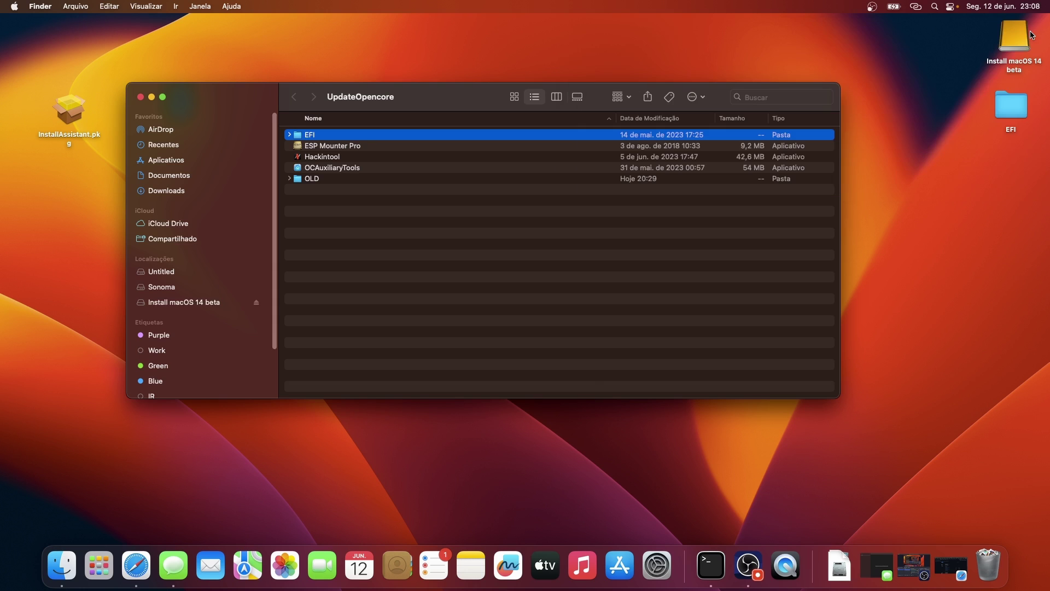
Launch OCAuxiliaryTools and load config.plist from the OC folder of the EFI in UpdateOpencore.
{"action": "double_click", "coordinate": [323, 169]}
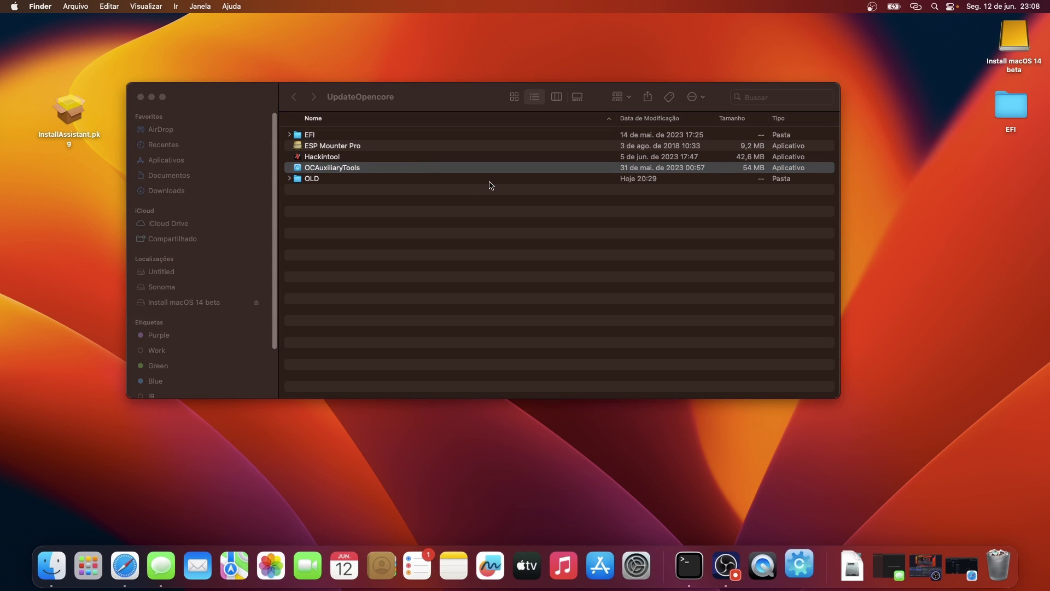
{"action": "left_click_drag", "start_coordinate": [404, 94], "coordinate": [614, 124]}
{"action": "left_click", "coordinate": [290, 135]}
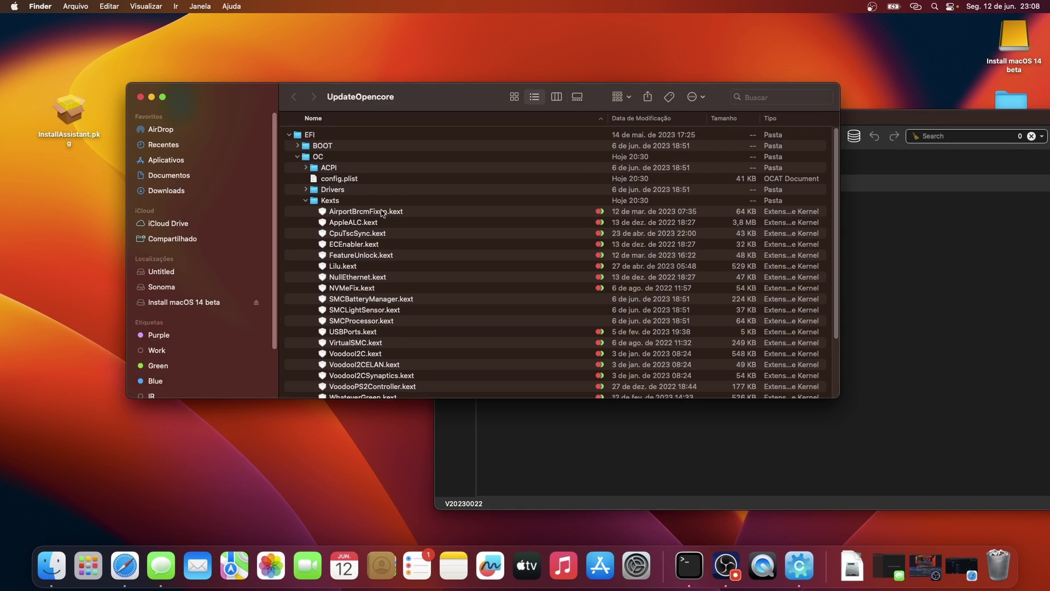
{"action": "left_click_drag", "start_coordinate": [340, 183], "coordinate": [924, 195]}
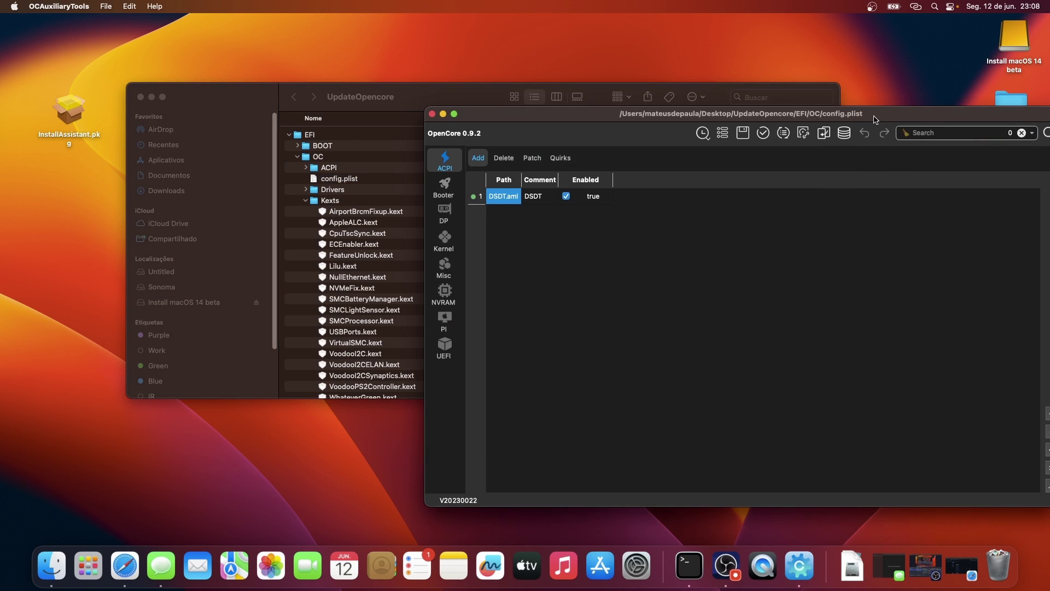
{"action": "left_click_drag", "start_coordinate": [486, 97], "coordinate": [428, 98]}
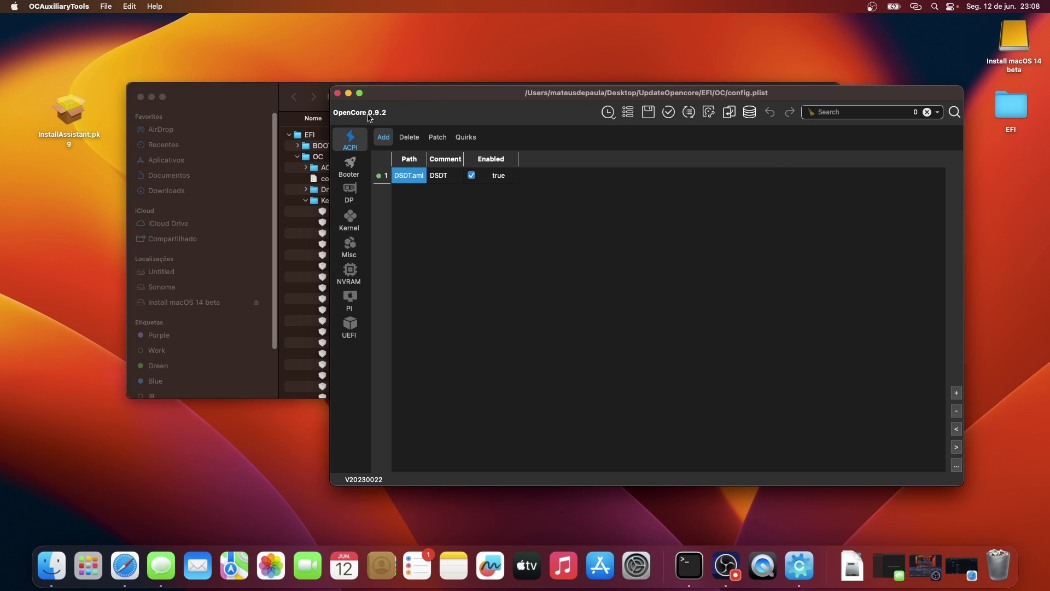
Open the OpenCore sync window and download the latest version of OpenCore.
{"action": "left_click", "coordinate": [690, 113]}
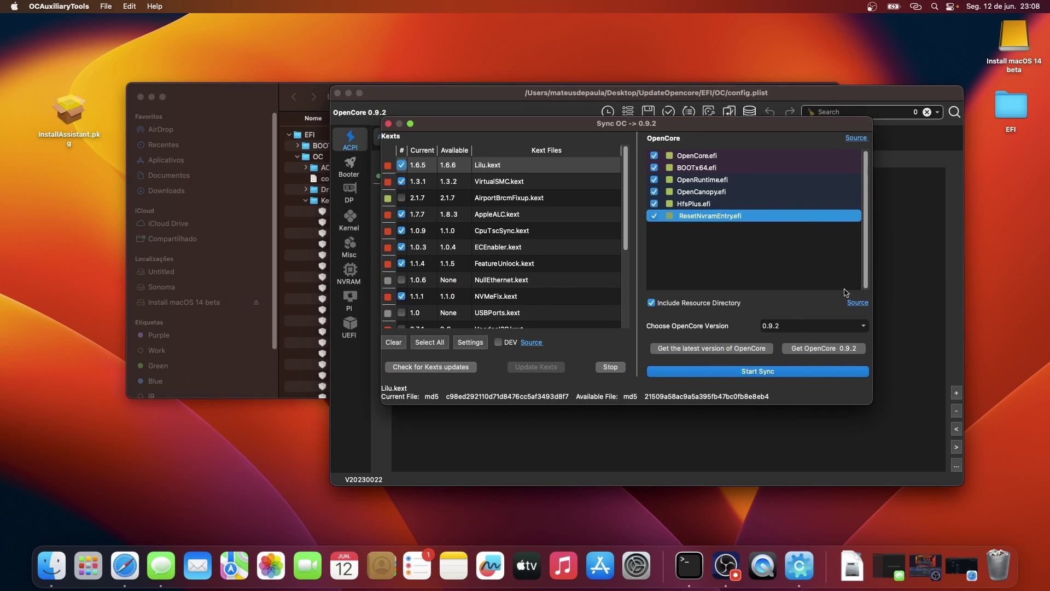
{"action": "left_click", "coordinate": [707, 352]}
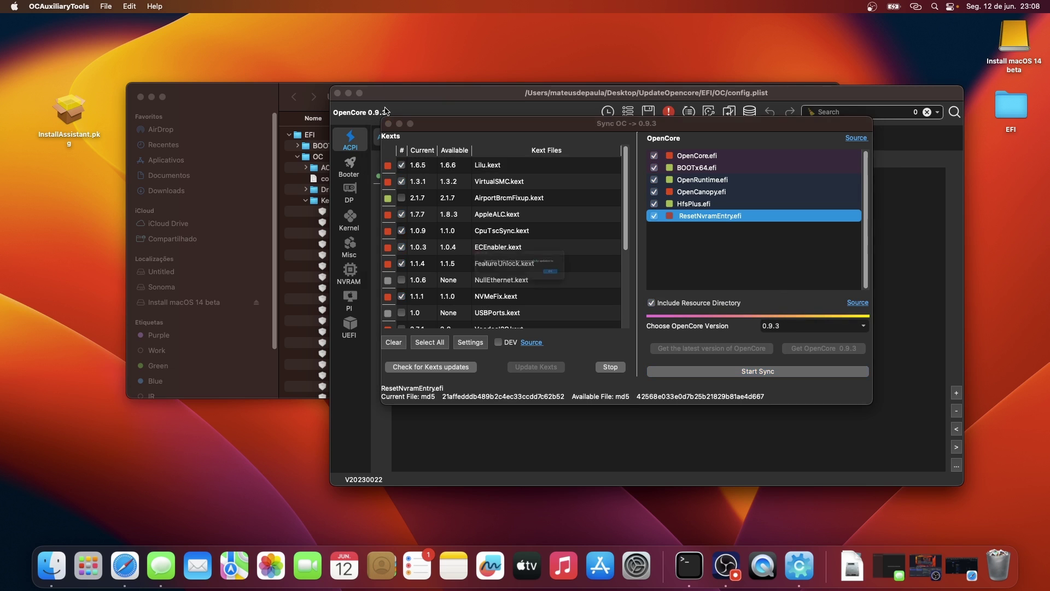
{"action": "left_click", "coordinate": [596, 282]}
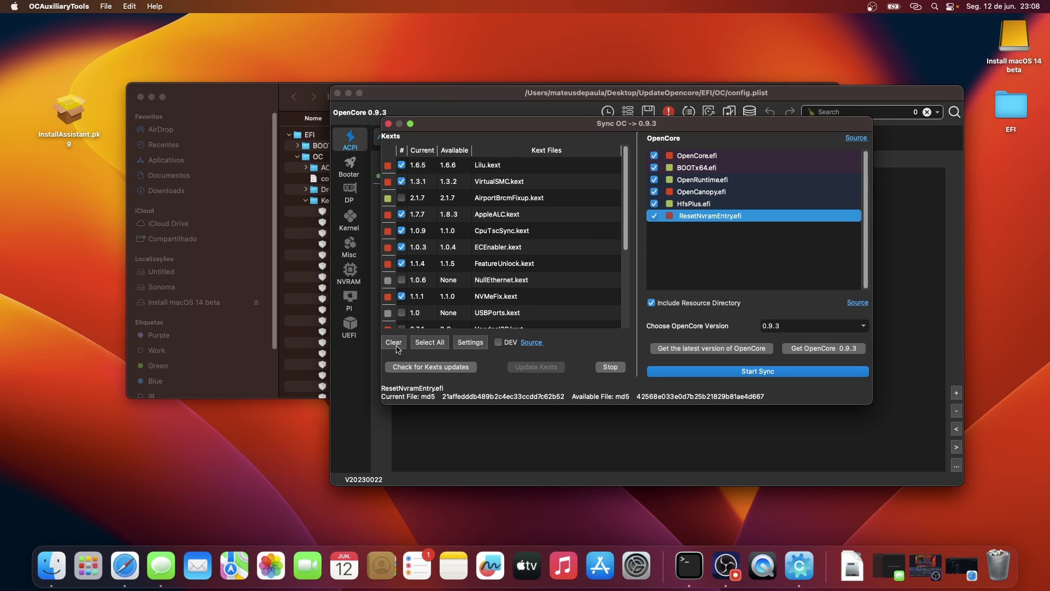
Select all kexts, check them for updates and look through the list of current and available versions.
{"action": "left_click", "coordinate": [429, 343]}
{"action": "left_click", "coordinate": [423, 371]}
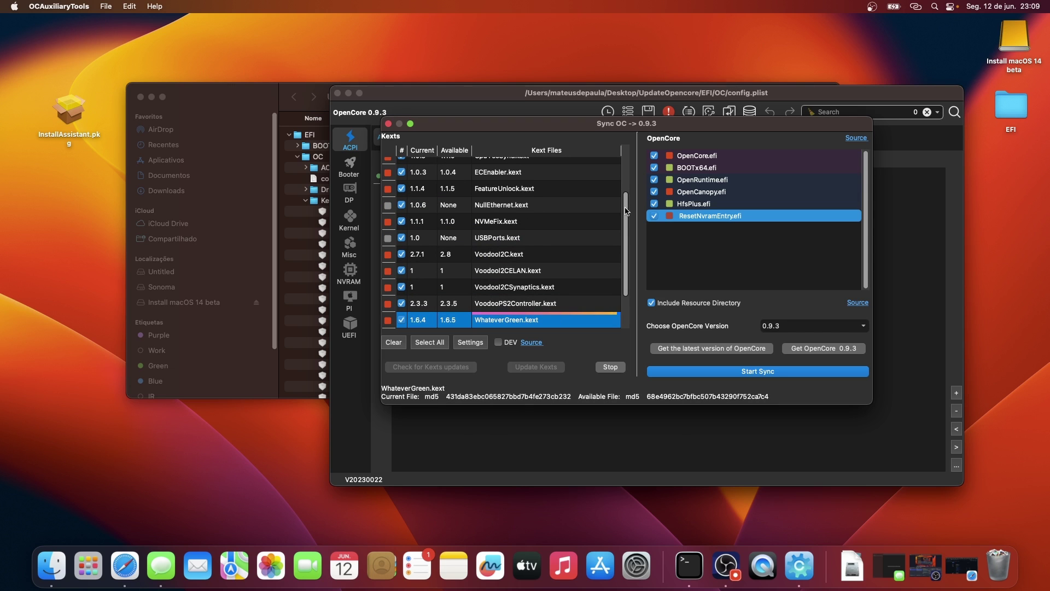
{"action": "scroll", "coordinate": [627, 211], "scroll_direction": "down", "scroll_amount": 5}
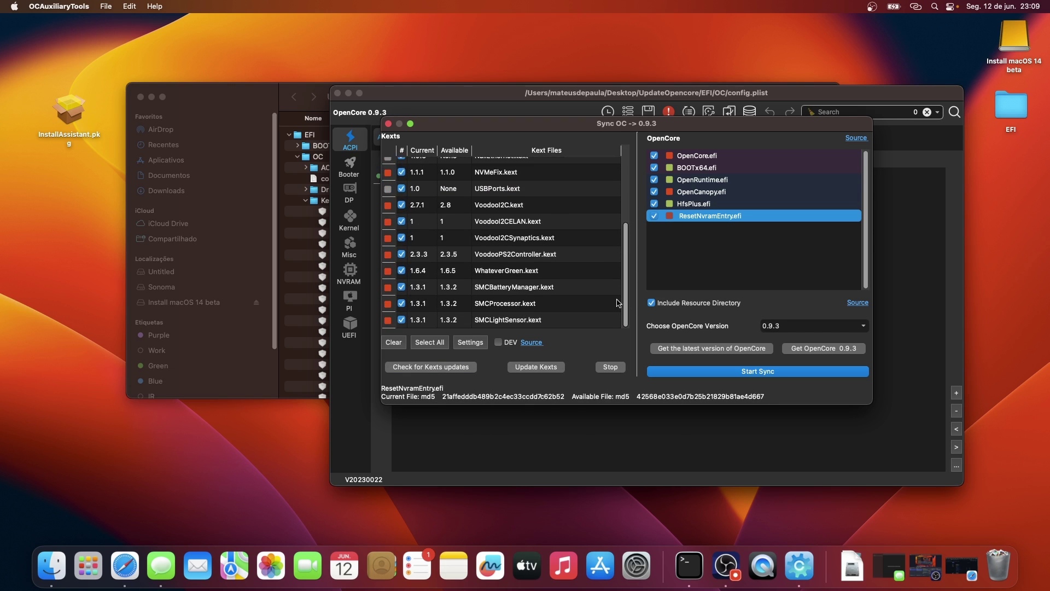
{"action": "scroll", "coordinate": [601, 208], "scroll_direction": "up", "scroll_amount": 5}
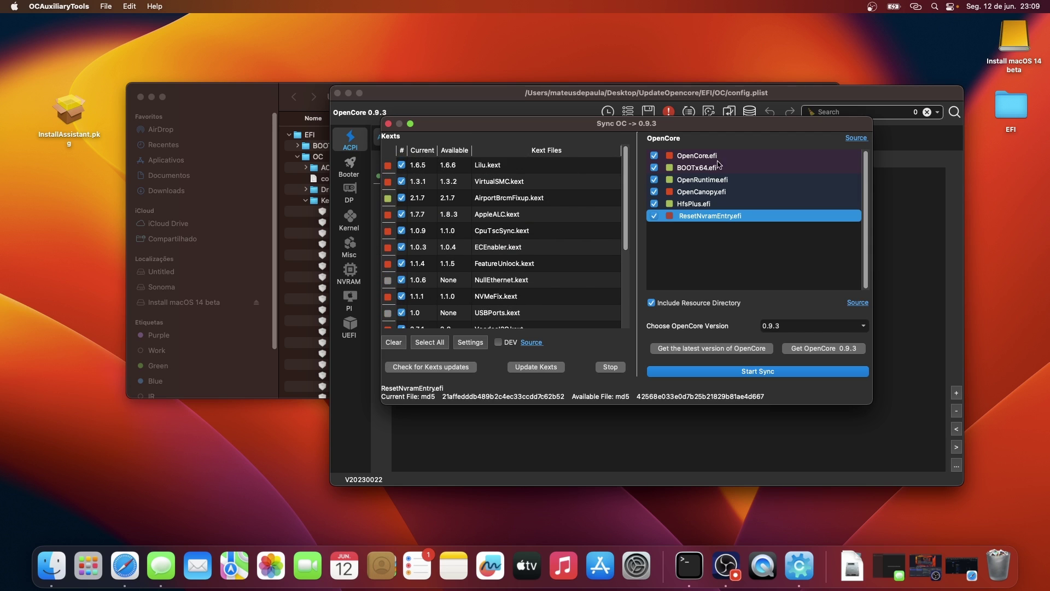
Clear the kext selection and mark only Lilu, VirtualSMC, AppleALC, CpuTscSync, ECEnabler and FeatureUnlock for syncing.
{"action": "left_click", "coordinate": [395, 343]}
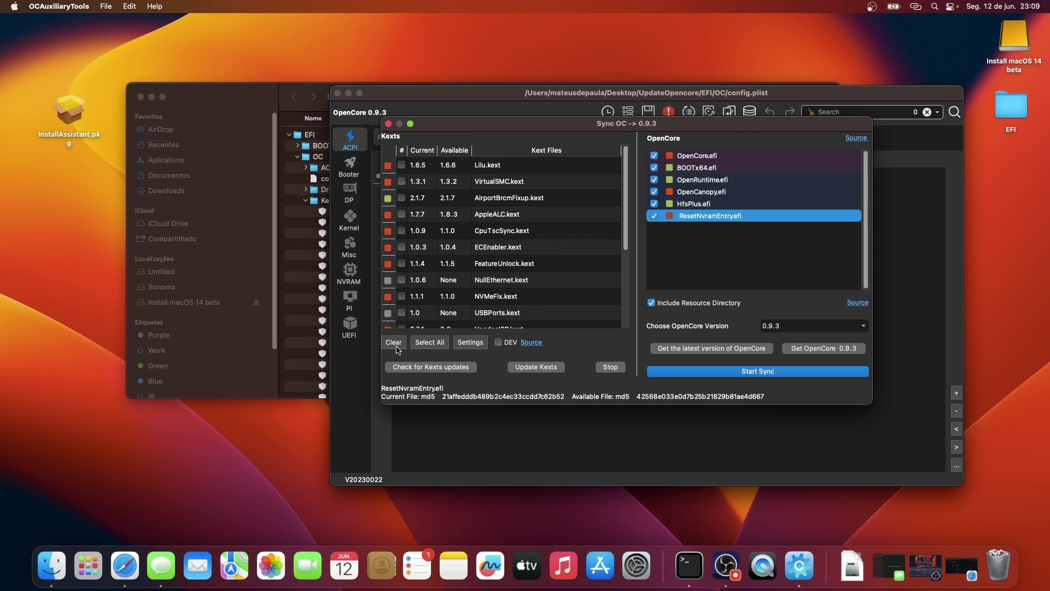
{"action": "left_click", "coordinate": [402, 165]}
{"action": "left_click", "coordinate": [403, 214]}
{"action": "left_click", "coordinate": [402, 231]}
{"action": "left_click", "coordinate": [403, 248]}
{"action": "left_click", "coordinate": [403, 265]}
Add NVMeFix, WhateverGreen, SMCBatteryManager and SMCProcessor to the kext selection and sync the EFI to OpenCore 0.9.3.
{"action": "scroll", "coordinate": [625, 255], "scroll_direction": "down", "scroll_amount": 1}
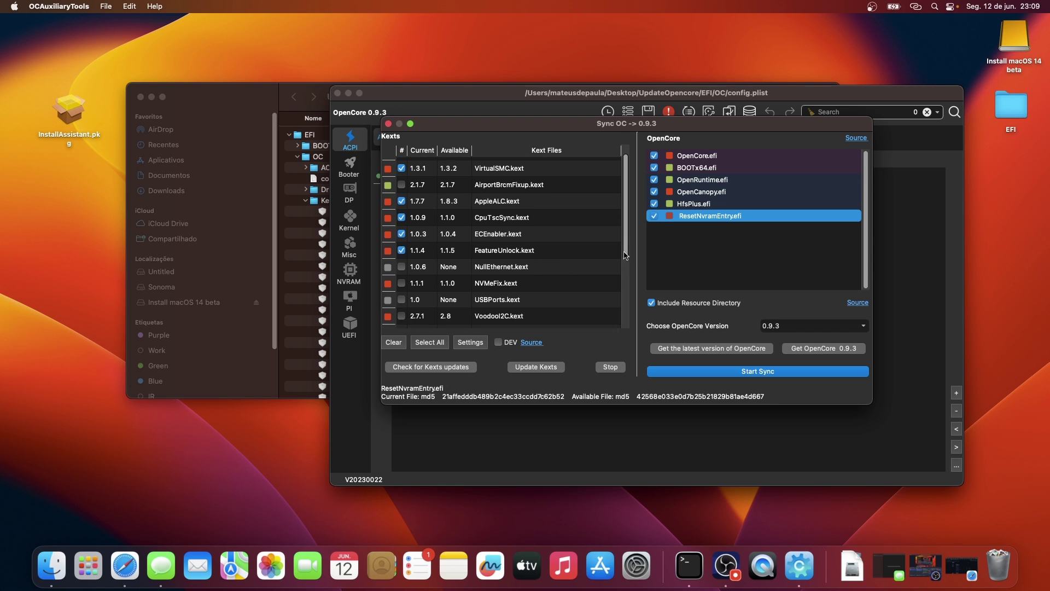
{"action": "scroll", "coordinate": [626, 255], "scroll_direction": "down", "scroll_amount": 1}
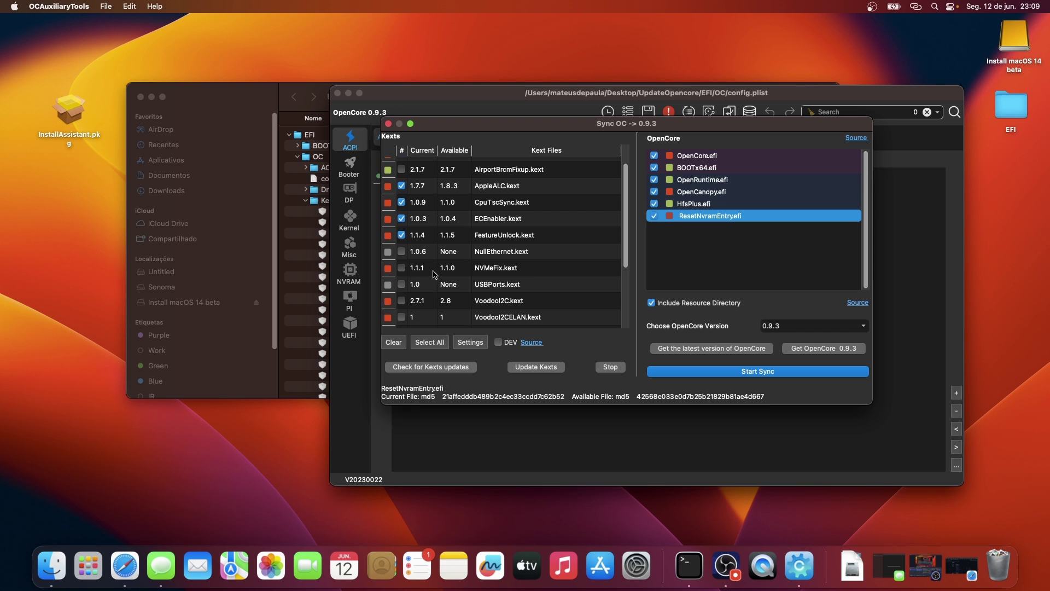
{"action": "left_click", "coordinate": [402, 268]}
{"action": "scroll", "coordinate": [482, 278], "scroll_direction": "down", "scroll_amount": 2}
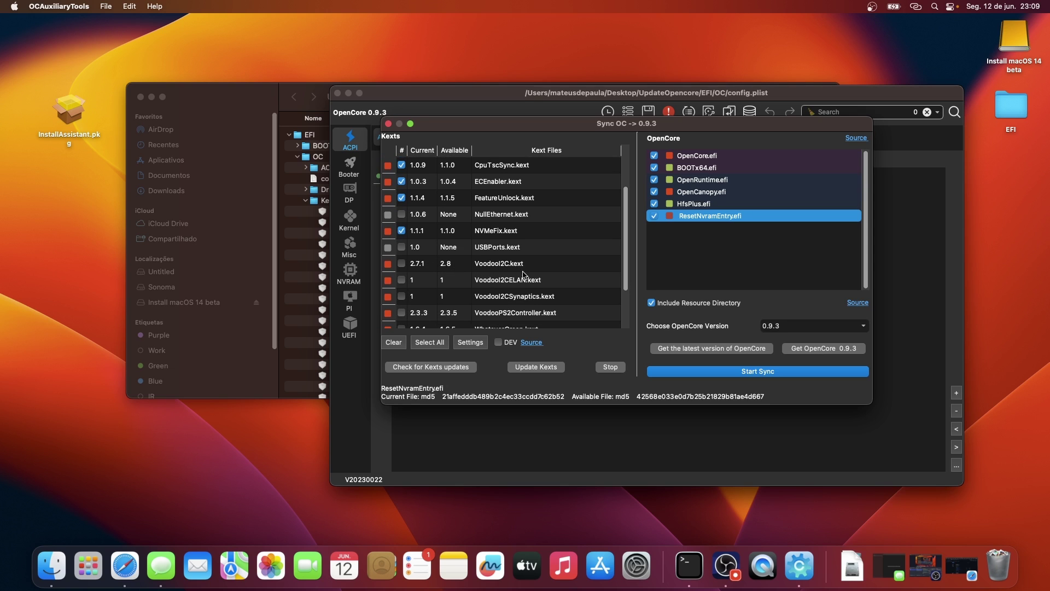
{"action": "scroll", "coordinate": [627, 281], "scroll_direction": "down", "scroll_amount": 1}
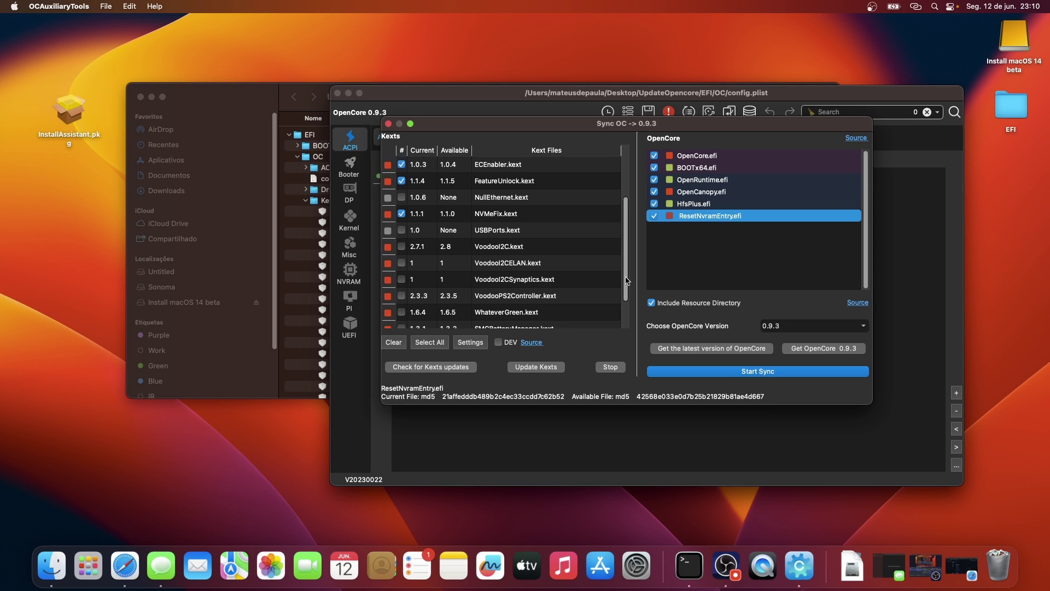
{"action": "scroll", "coordinate": [627, 280], "scroll_direction": "down", "scroll_amount": 2}
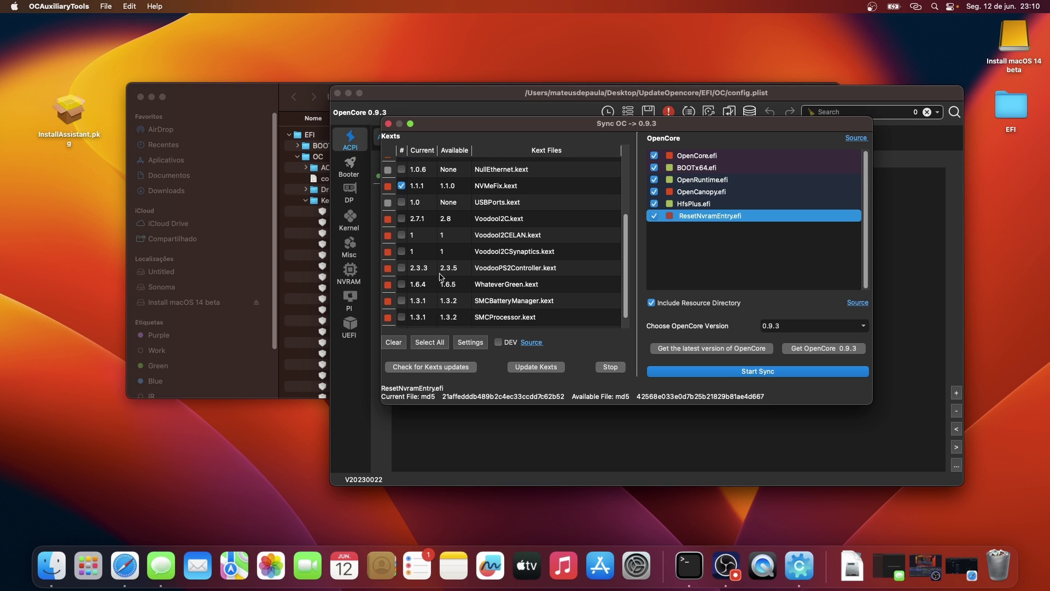
{"action": "left_click", "coordinate": [403, 285]}
{"action": "scroll", "coordinate": [627, 281], "scroll_direction": "down", "scroll_amount": 1}
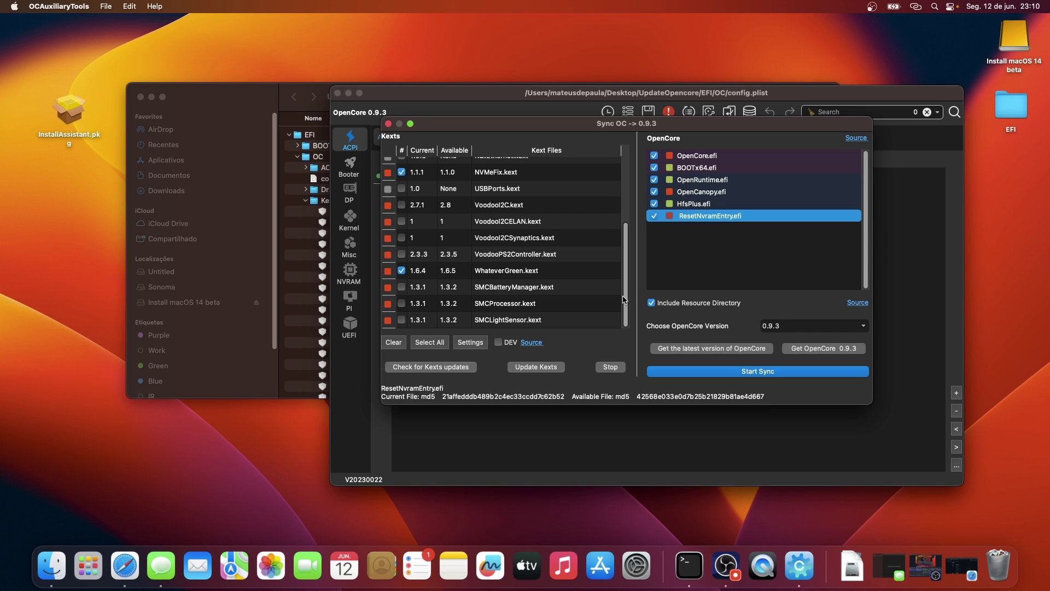
{"action": "left_click", "coordinate": [402, 287]}
{"action": "left_click", "coordinate": [402, 303]}
{"action": "left_click", "coordinate": [749, 375]}
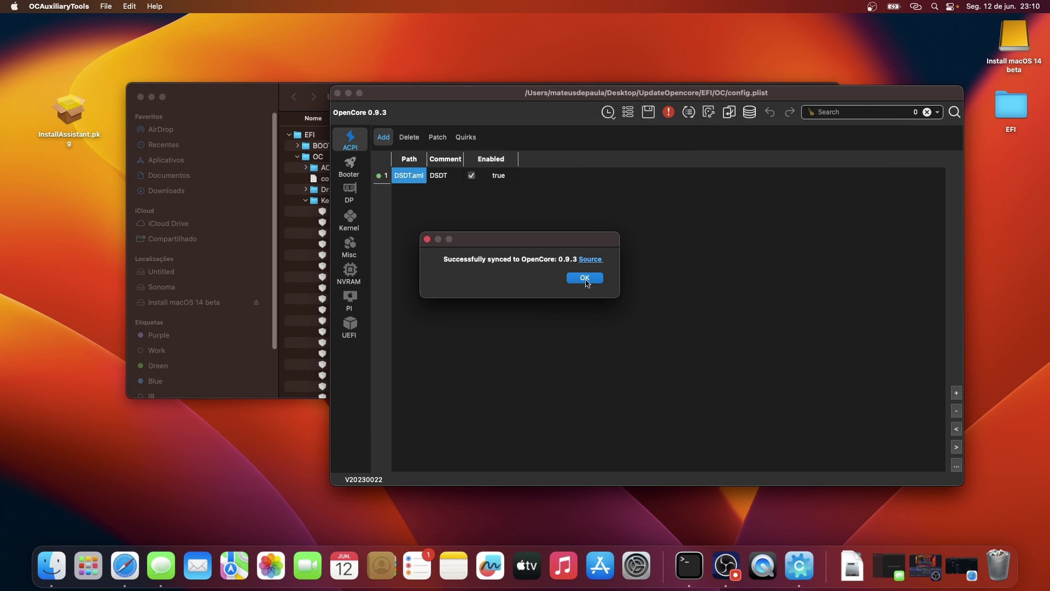
{"action": "left_click", "coordinate": [585, 279]}
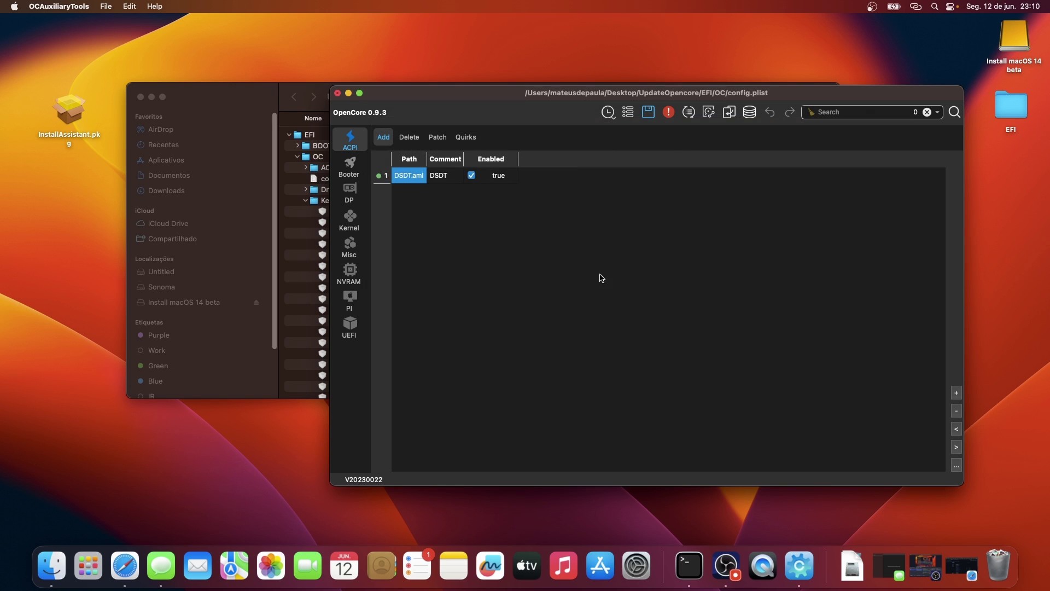
Validate config.plist, highlight the missing ConsoleFont and PciIo key lines, then save the file and close OCAuxiliaryTools.
{"action": "left_click", "coordinate": [669, 113]}
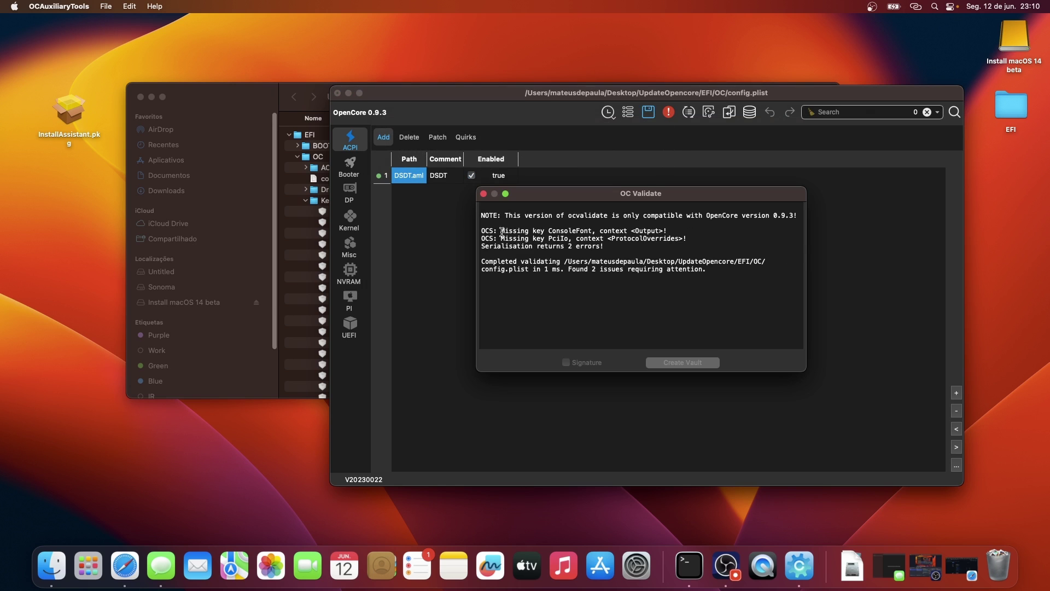
{"action": "left_click_drag", "start_coordinate": [502, 231], "coordinate": [461, 234]}
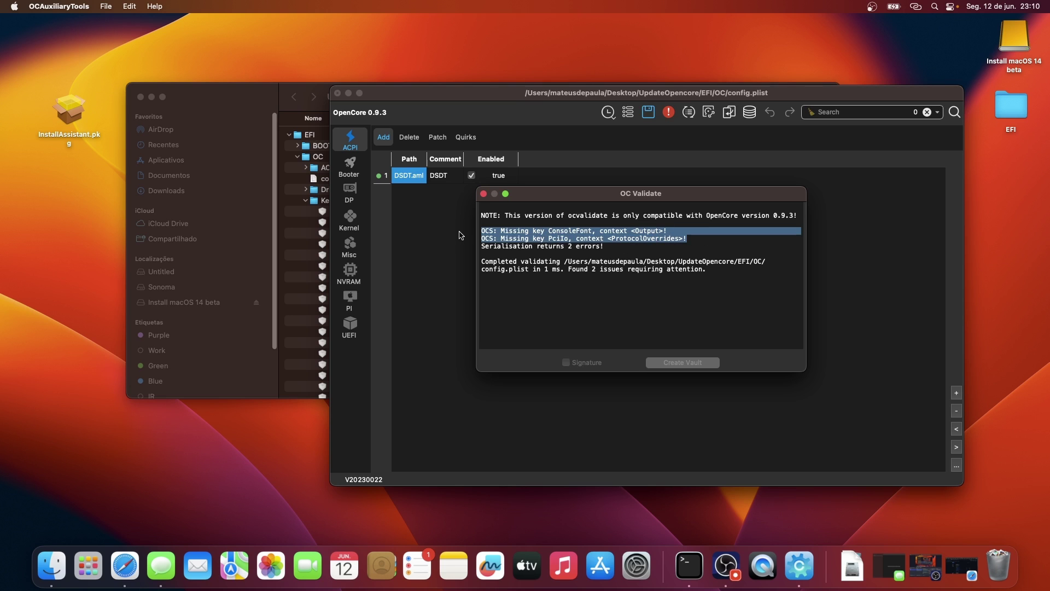
{"action": "left_click", "coordinate": [484, 194]}
{"action": "left_click", "coordinate": [649, 115]}
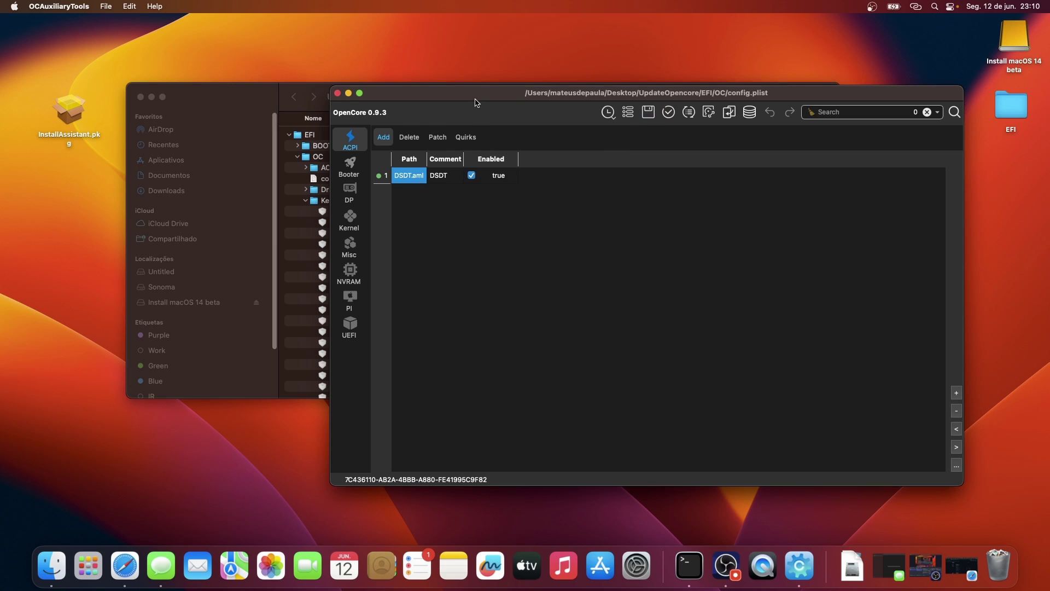
{"action": "left_click_drag", "start_coordinate": [476, 104], "coordinate": [397, 106]}
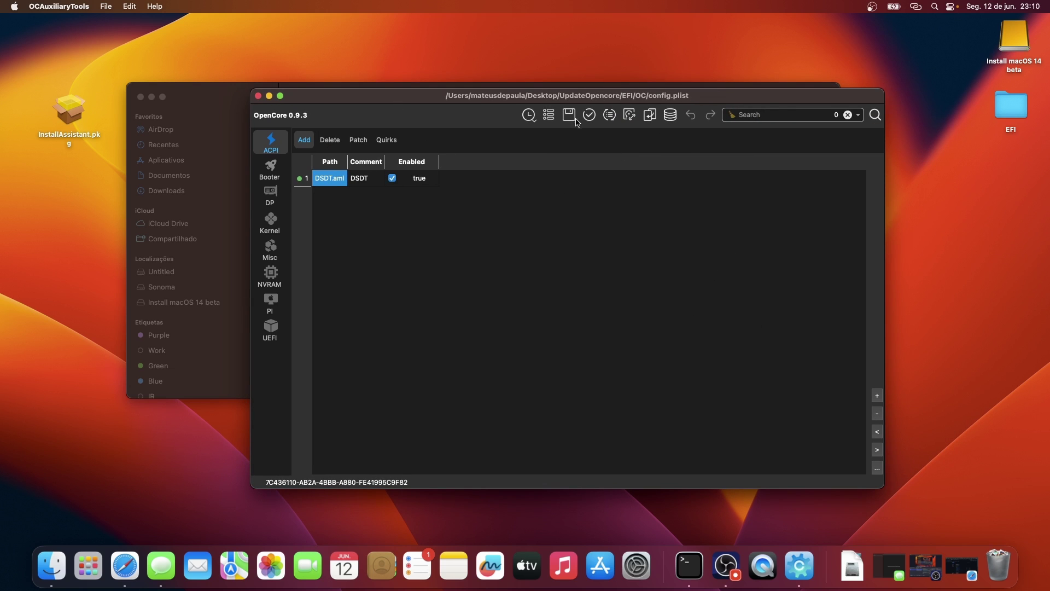
{"action": "left_click", "coordinate": [259, 96]}
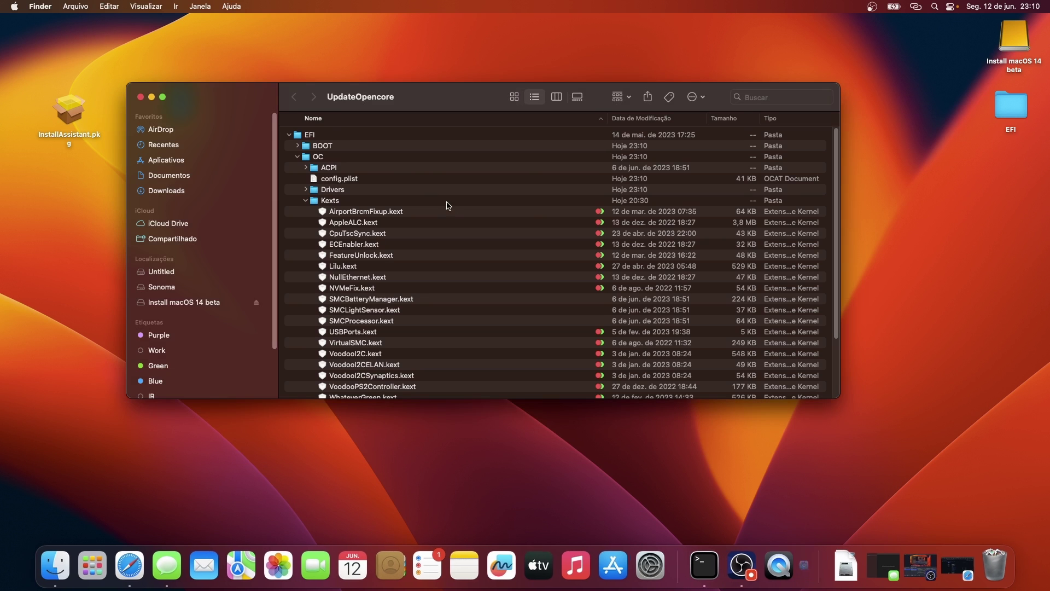
Launch ESP Mounter Pro, mount the external drive's EFI partition disk4s1 and open it beside the UpdateOpencore folder.
{"action": "left_click", "coordinate": [290, 135]}
{"action": "left_click", "coordinate": [310, 134]}
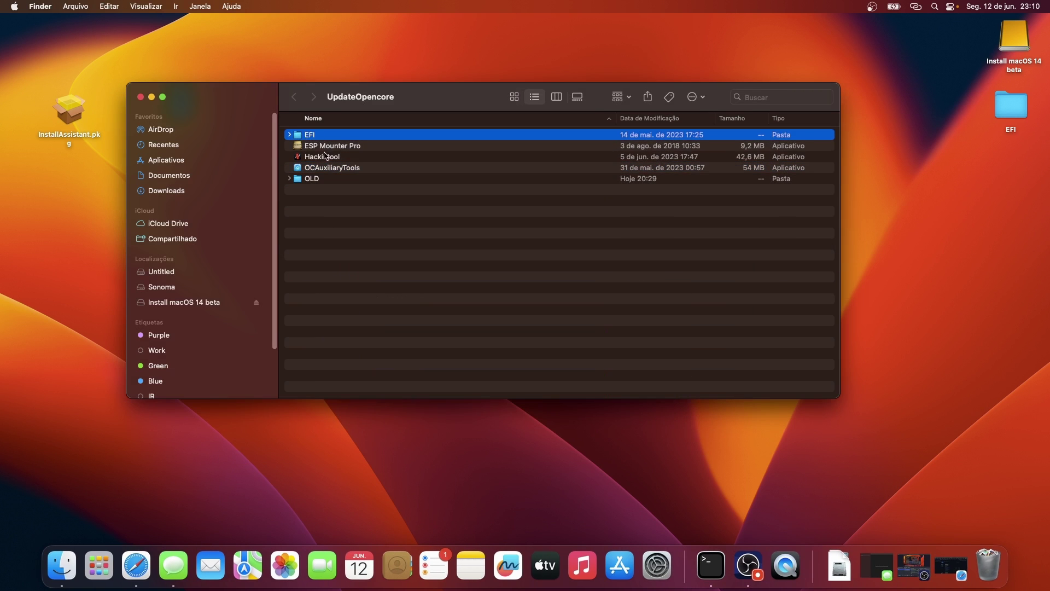
{"action": "double_click", "coordinate": [328, 146]}
{"action": "left_click", "coordinate": [853, 7]}
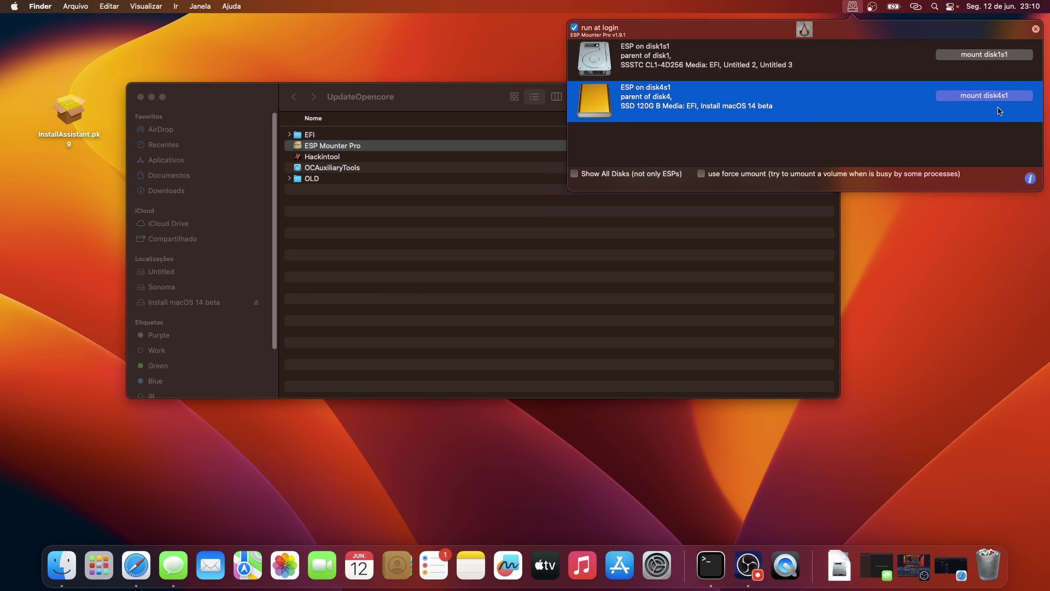
{"action": "left_click", "coordinate": [997, 96]}
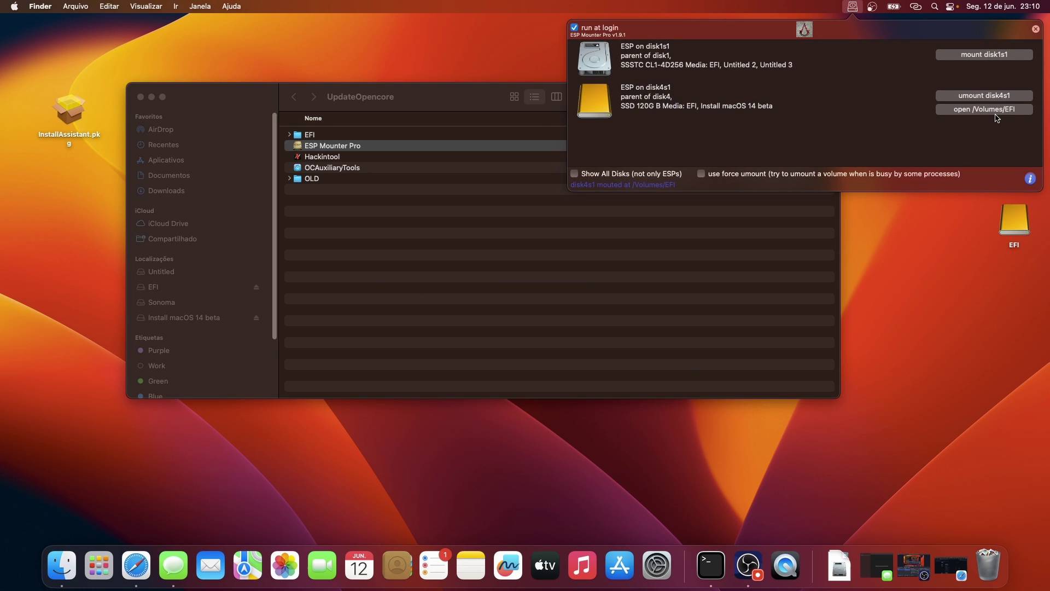
{"action": "left_click", "coordinate": [987, 110]}
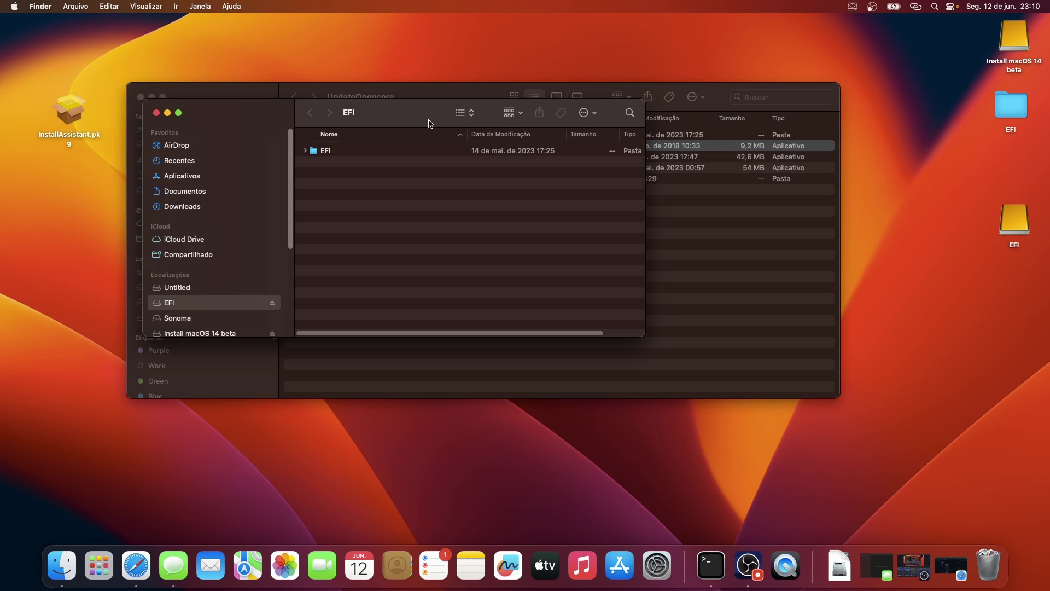
{"action": "left_click_drag", "start_coordinate": [430, 123], "coordinate": [673, 256]}
Move the old EFI folder on the mounted partition to the trash and copy in the EFI folder from UpdateOpencore.
{"action": "left_click", "coordinate": [569, 287]}
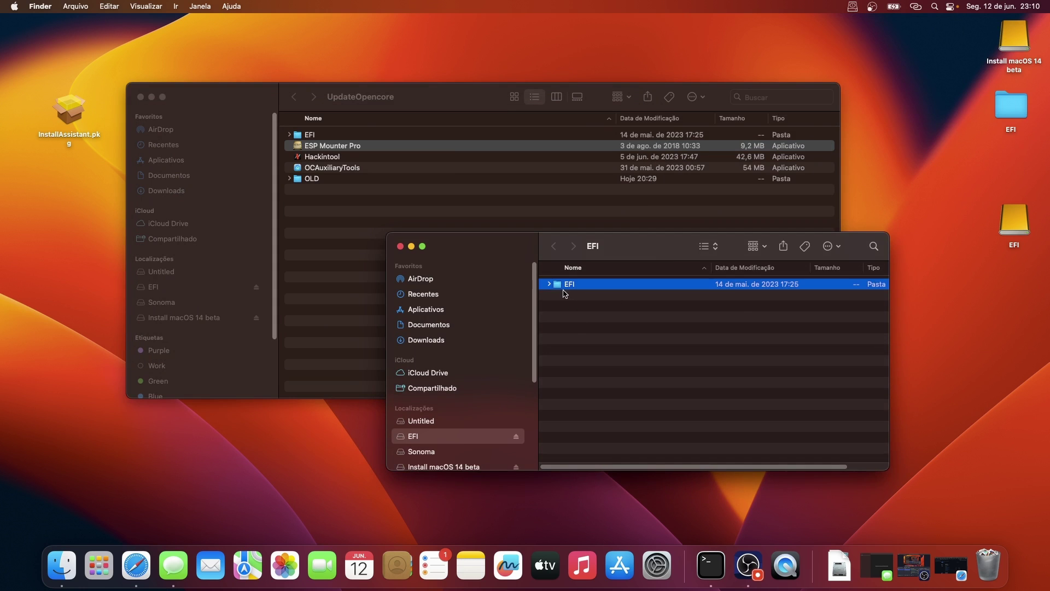
{"action": "right_click", "coordinate": [578, 284]}
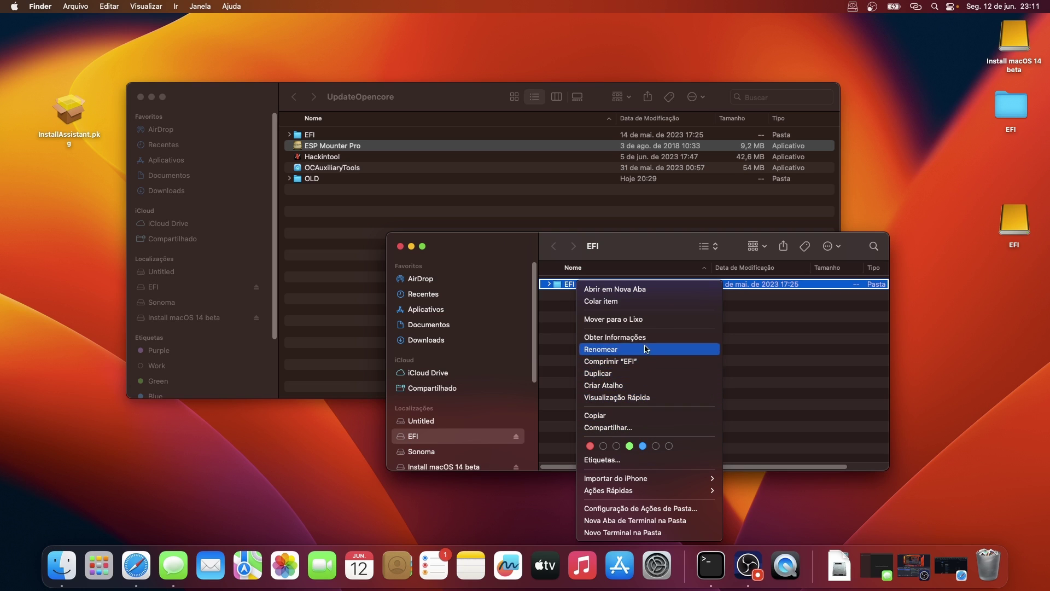
{"action": "left_click", "coordinate": [641, 320]}
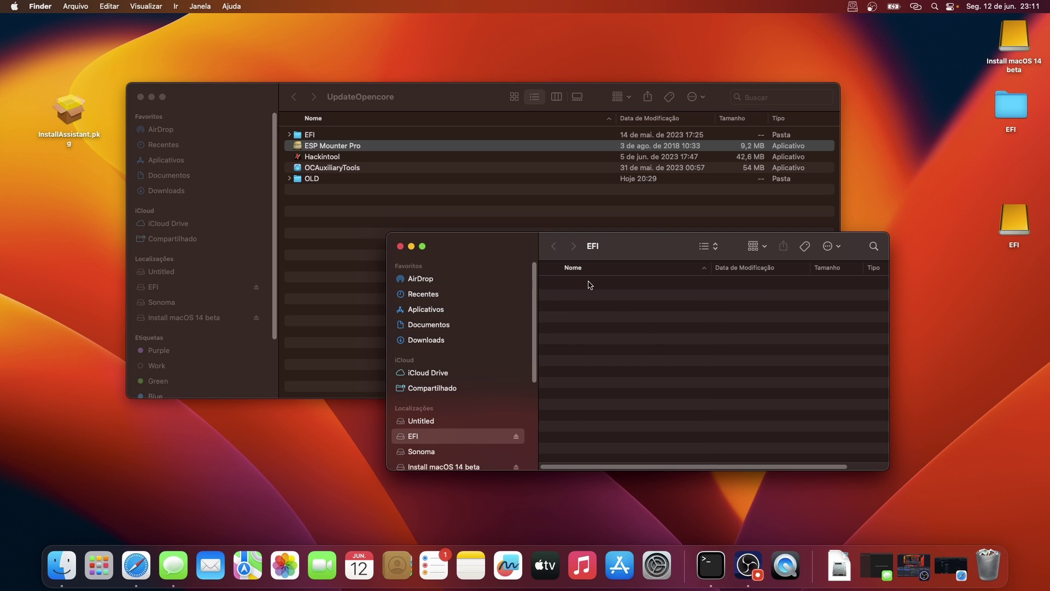
{"action": "left_click", "coordinate": [314, 135]}
{"action": "left_click_drag", "start_coordinate": [314, 135], "coordinate": [618, 433]}
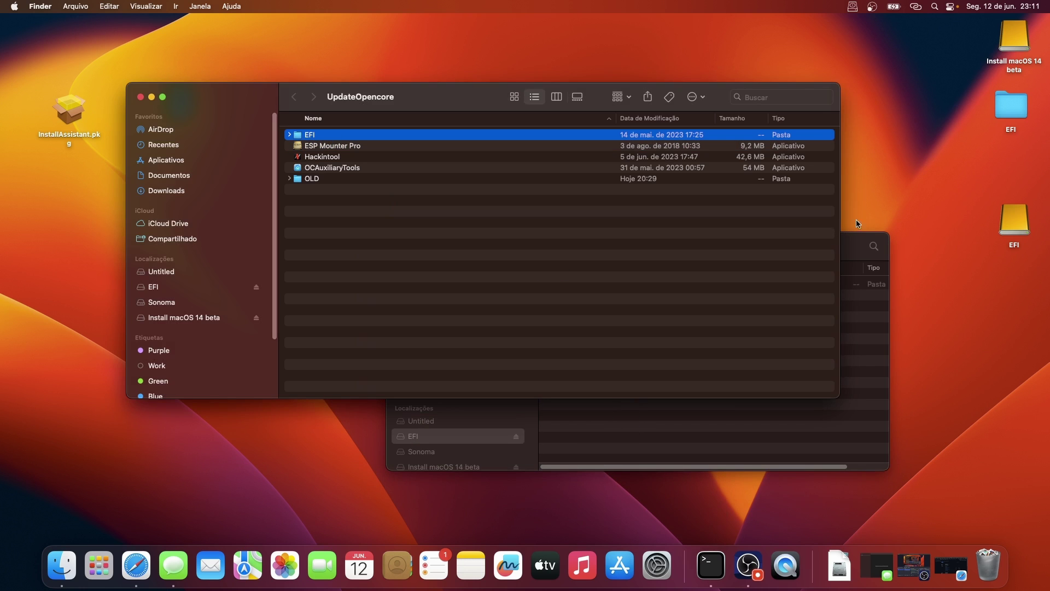
{"action": "left_click", "coordinate": [857, 236]}
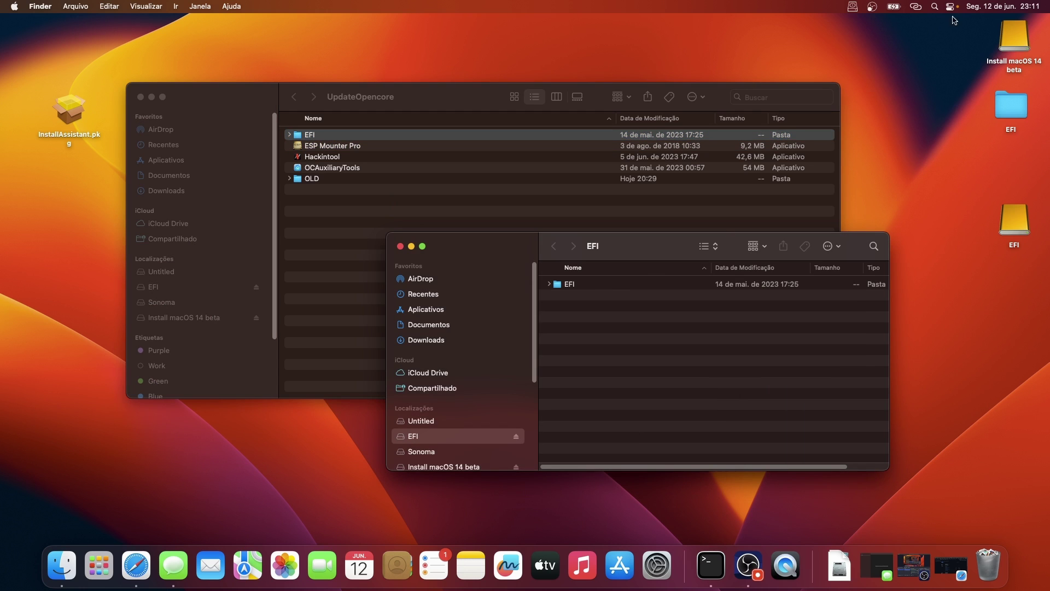
Unmount the external drive's EFI partition disk4s1 with ESP Mounter Pro.
{"action": "left_click", "coordinate": [852, 6]}
{"action": "left_click", "coordinate": [1002, 100]}
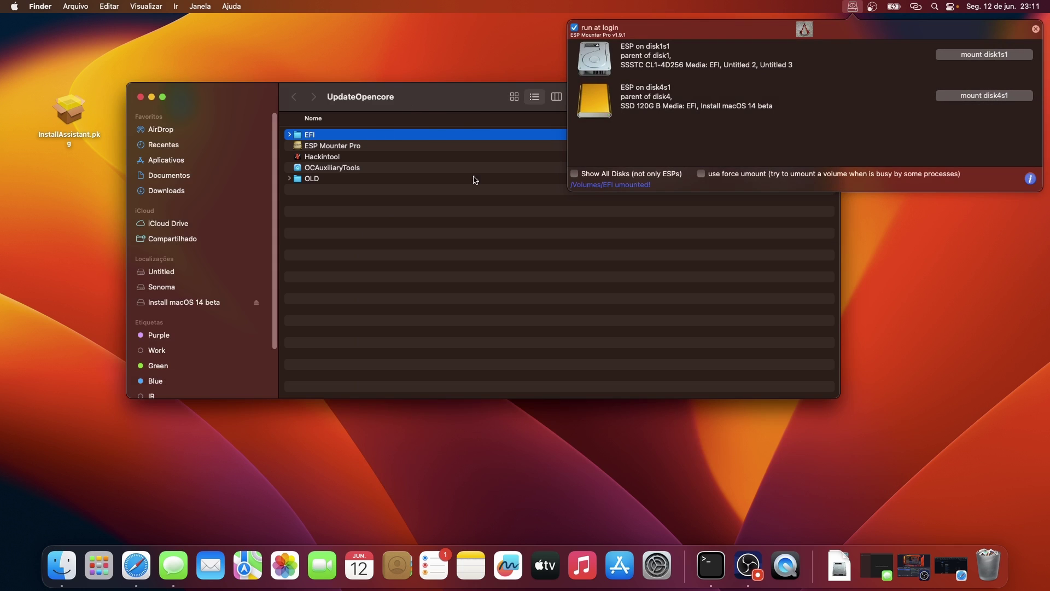
{"action": "left_click", "coordinate": [683, 110]}
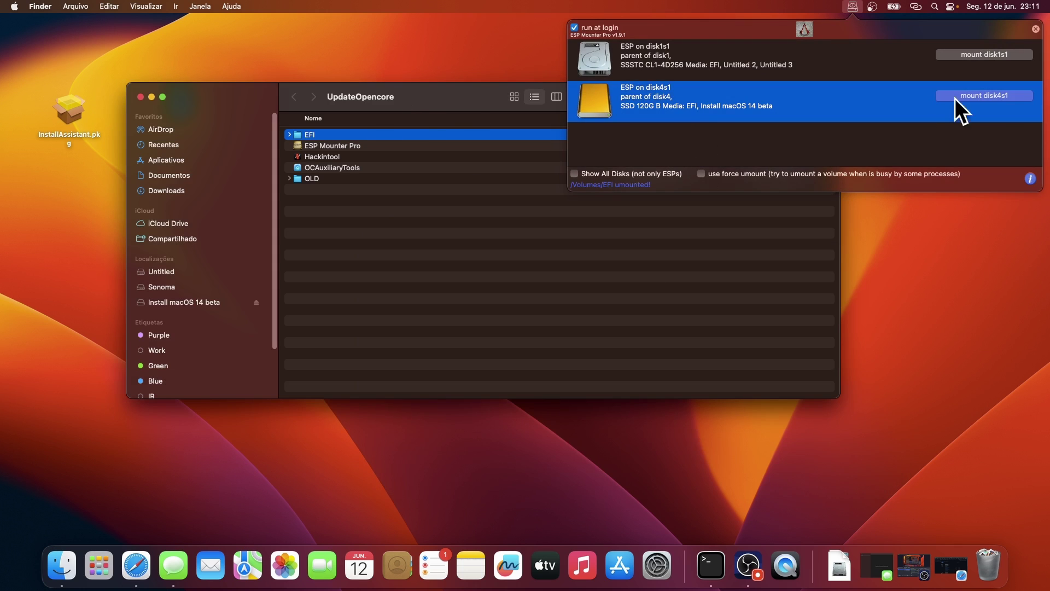